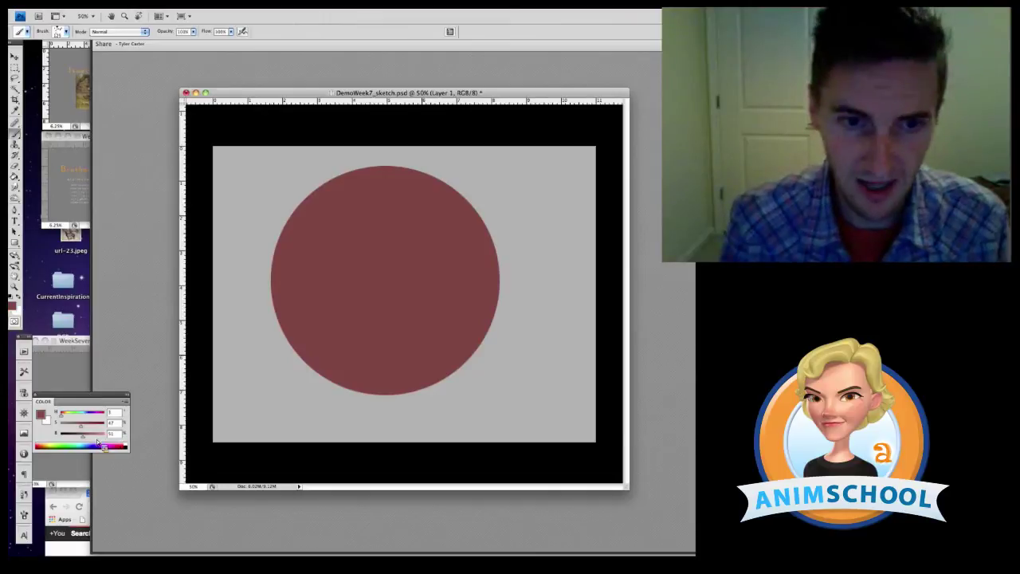
- Lasso a large lit area inside the dark red circle, leaving a crescent of shadow, and fill it with lighter pink
{"action": "key", "text": "l"}
{"action": "mouse_move", "coordinate": [397, 173]}
{"action": "left_mouse_down"}
{"action": "mouse_move", "coordinate": [323, 230]}
{"action": "mouse_move", "coordinate": [362, 367]}
{"action": "mouse_move", "coordinate": [377, 361]}
{"action": "left_mouse_up"}
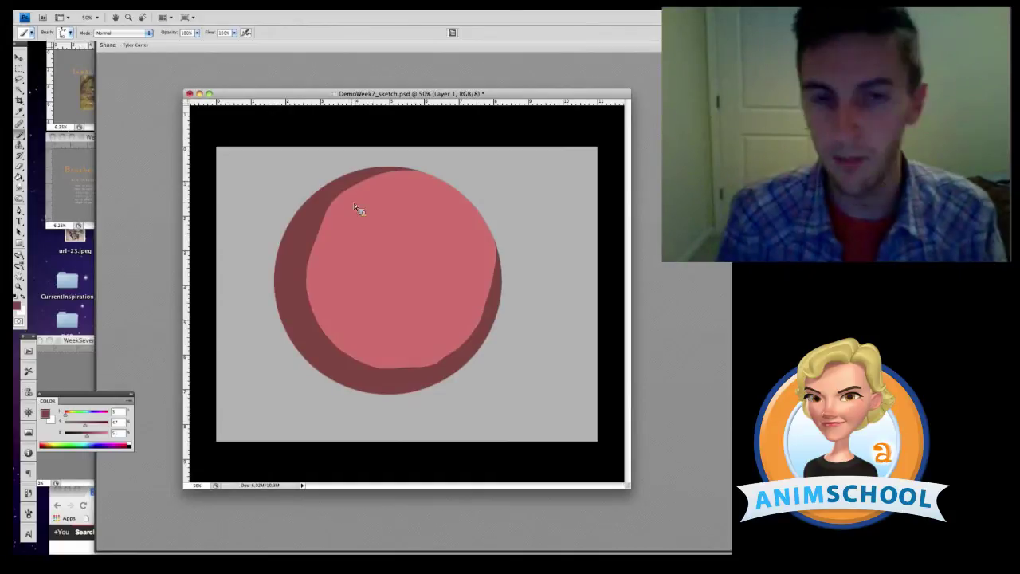
- Brush the sampled light pink over the shadow boundary along the sphere's left, bottom and right edges to break up the hard edge
{"action": "left_click_drag", "start_coordinate": [335, 216], "coordinate": [312, 288]}
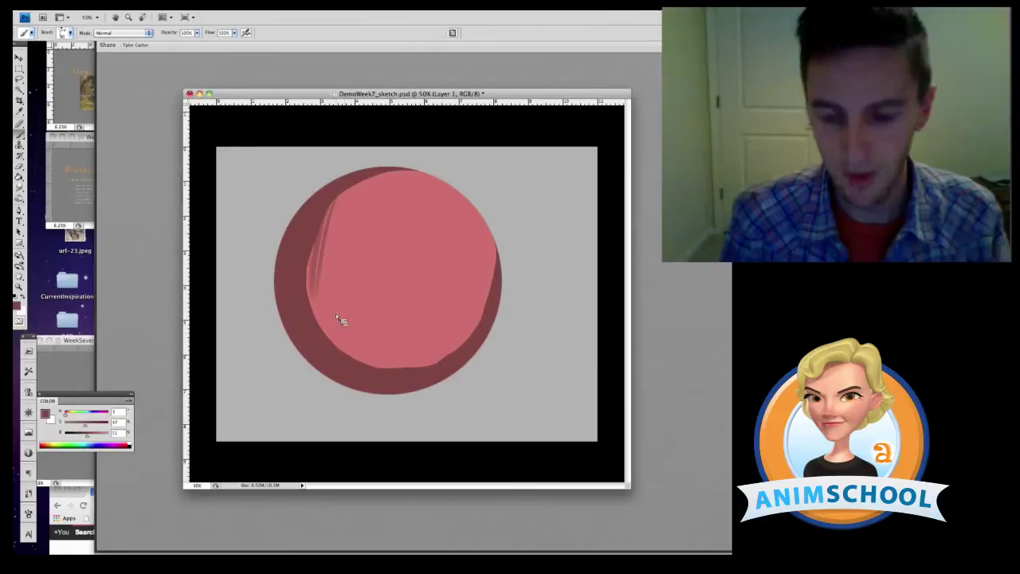
{"action": "key", "text": "super+z"}
{"action": "left_click", "coordinate": [345, 199], "text": "alt"}
{"action": "left_click_drag", "start_coordinate": [316, 242], "coordinate": [357, 182]}
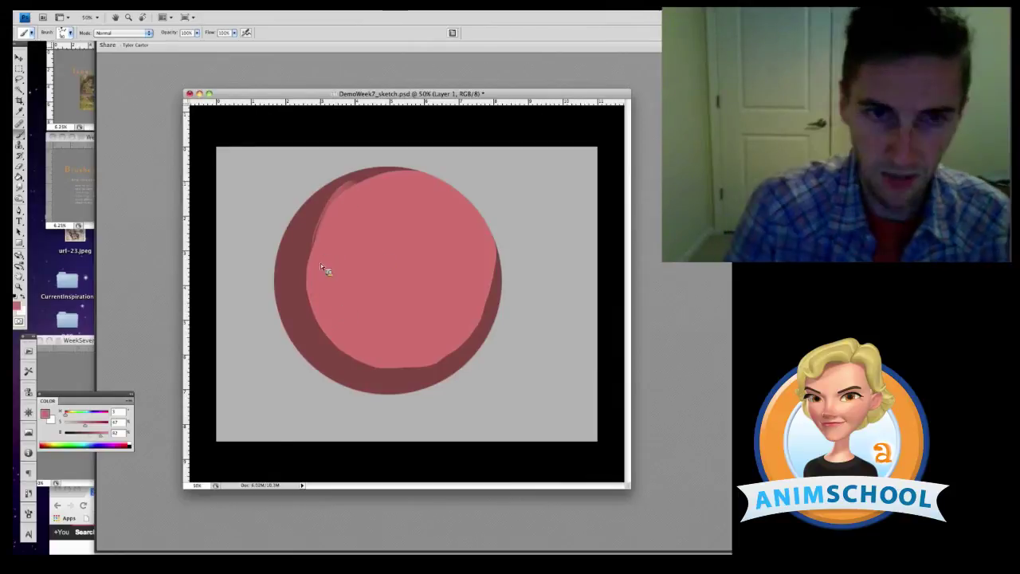
{"action": "key", "text": "super+minus"}
{"action": "mouse_move", "coordinate": [344, 320]}
{"action": "left_mouse_down"}
{"action": "mouse_move", "coordinate": [378, 354]}
{"action": "mouse_move", "coordinate": [355, 312]}
{"action": "mouse_move", "coordinate": [379, 355]}
{"action": "mouse_move", "coordinate": [410, 351]}
{"action": "mouse_move", "coordinate": [467, 289]}
{"action": "left_mouse_up"}
{"action": "key", "text": "super+z"}
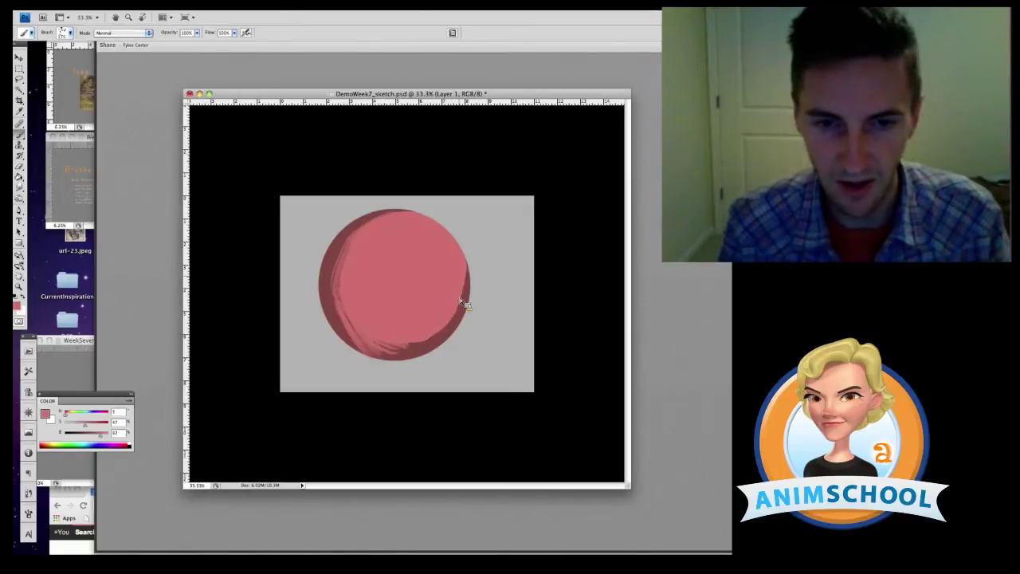
{"action": "left_click_drag", "start_coordinate": [463, 272], "coordinate": [457, 300]}
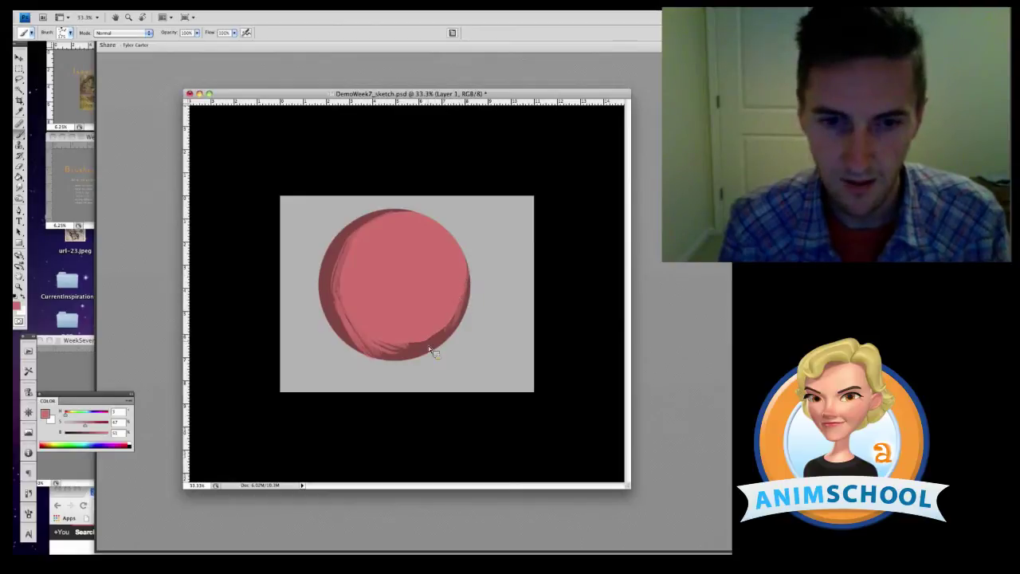
- Blend the sphere's left and upper-left shadow into the light area with sampled dark and mid-tone pinks
{"action": "left_click", "coordinate": [333, 307], "text": "alt"}
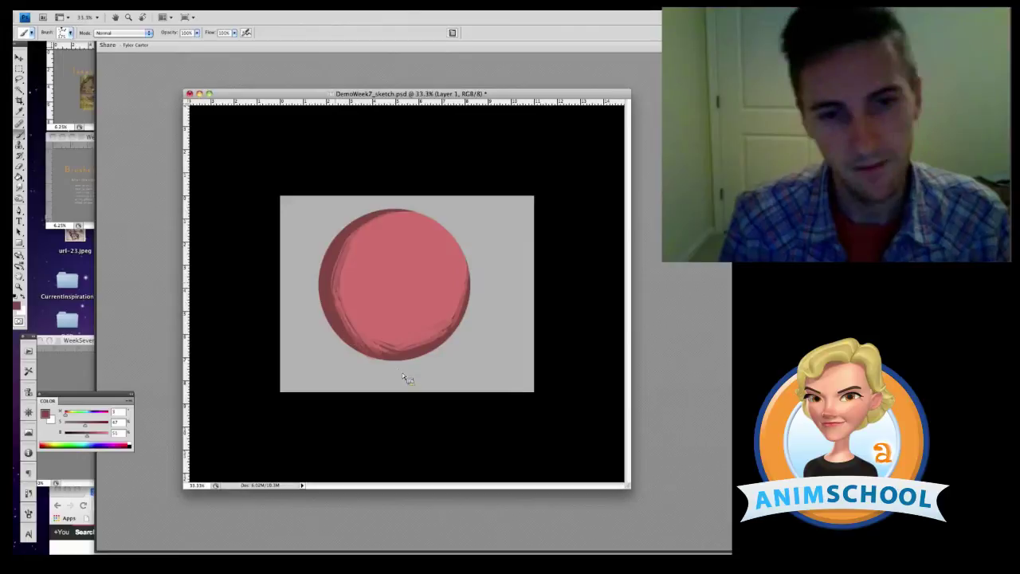
{"action": "left_click", "coordinate": [343, 282], "text": "alt"}
{"action": "left_click_drag", "start_coordinate": [341, 280], "coordinate": [339, 323]}
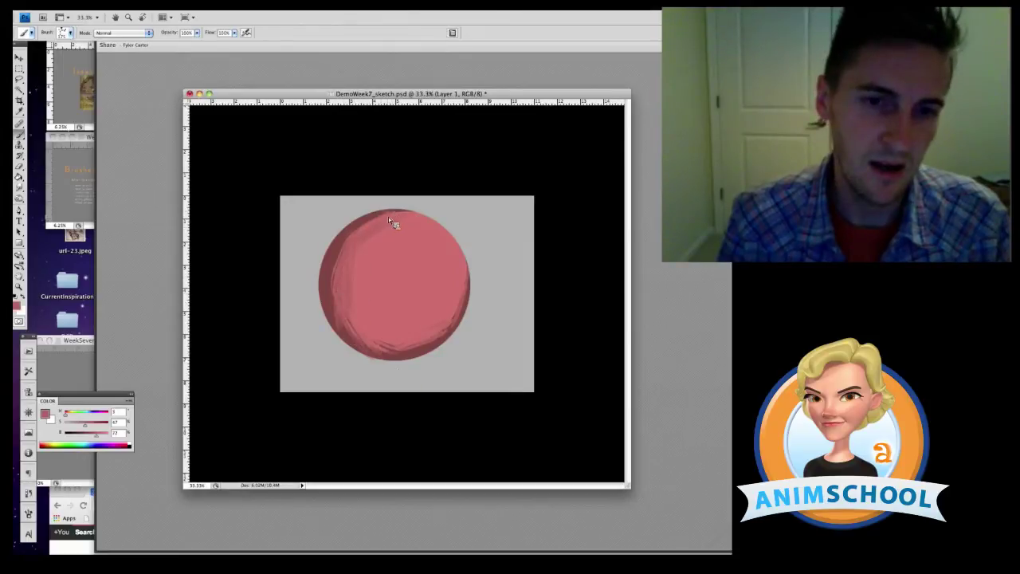
{"action": "left_click_drag", "start_coordinate": [354, 226], "coordinate": [336, 252]}
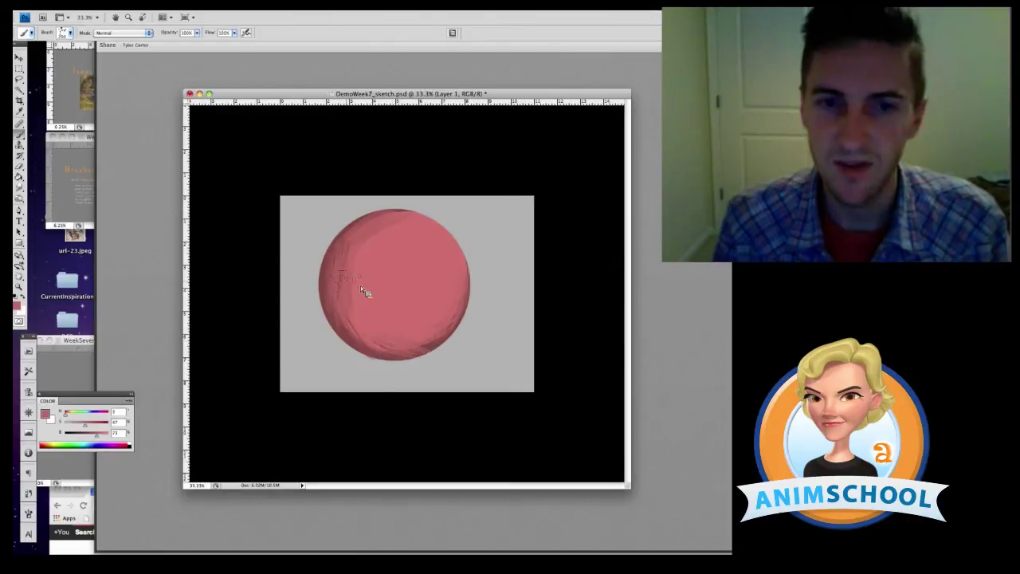
- Smooth the sphere's lit centre with sampled light pink and blend sampled darker pinks along its bottom edge
{"action": "left_click", "coordinate": [396, 296], "text": "alt"}
{"action": "left_click_drag", "start_coordinate": [396, 296], "coordinate": [387, 223]}
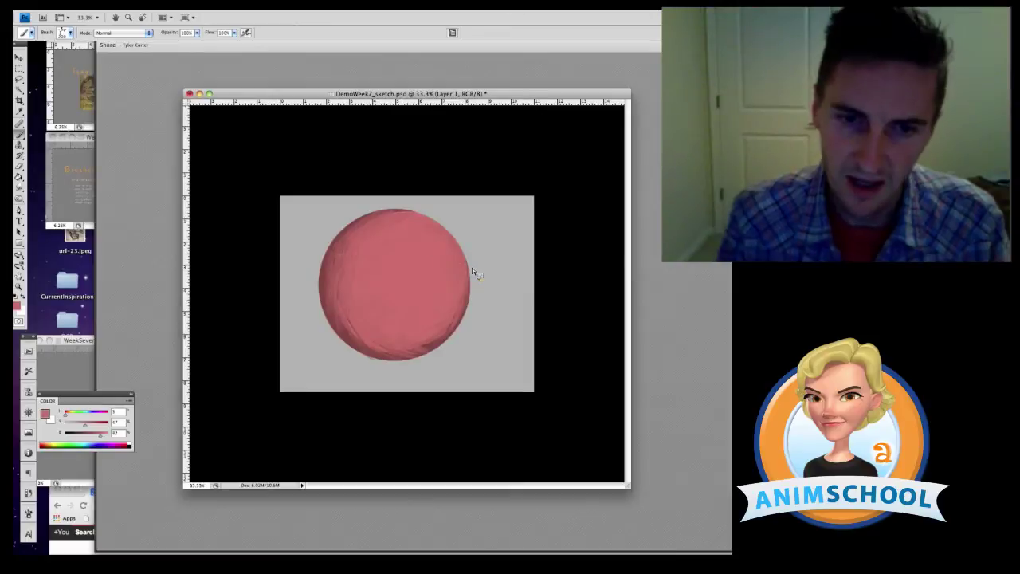
{"action": "left_click", "coordinate": [455, 330], "text": "alt"}
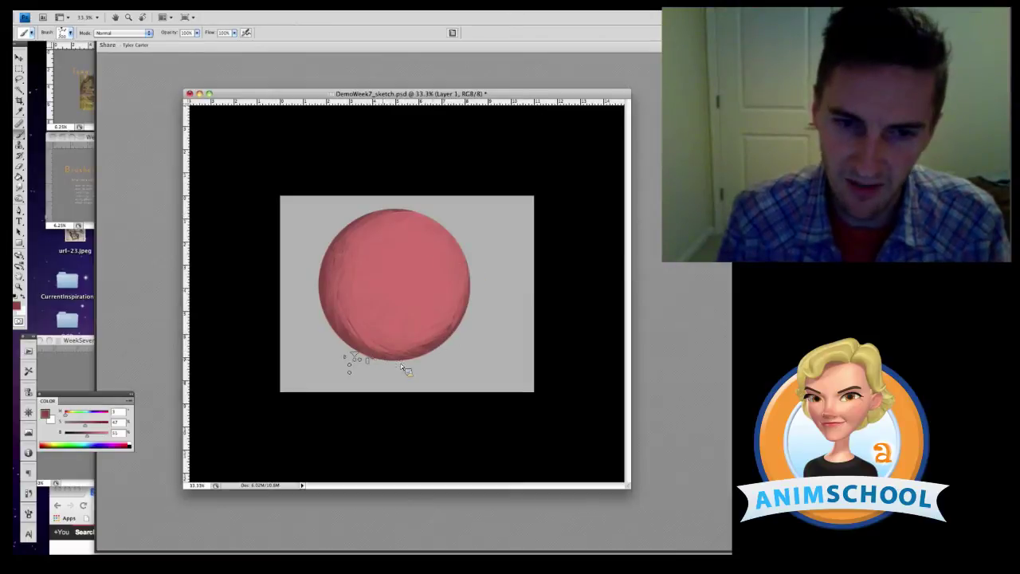
{"action": "left_click", "coordinate": [423, 346], "text": "alt"}
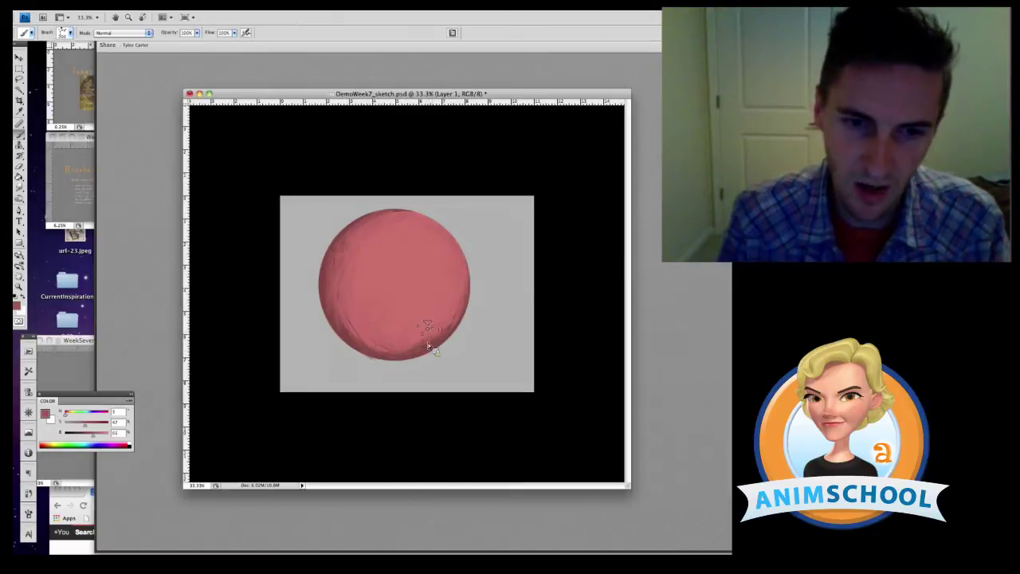
{"action": "left_click", "coordinate": [394, 357], "text": "alt"}
{"action": "mouse_move", "coordinate": [393, 357]}
{"action": "left_mouse_down"}
{"action": "mouse_move", "coordinate": [364, 343]}
{"action": "mouse_move", "coordinate": [417, 356]}
{"action": "mouse_move", "coordinate": [355, 338]}
{"action": "left_mouse_up"}
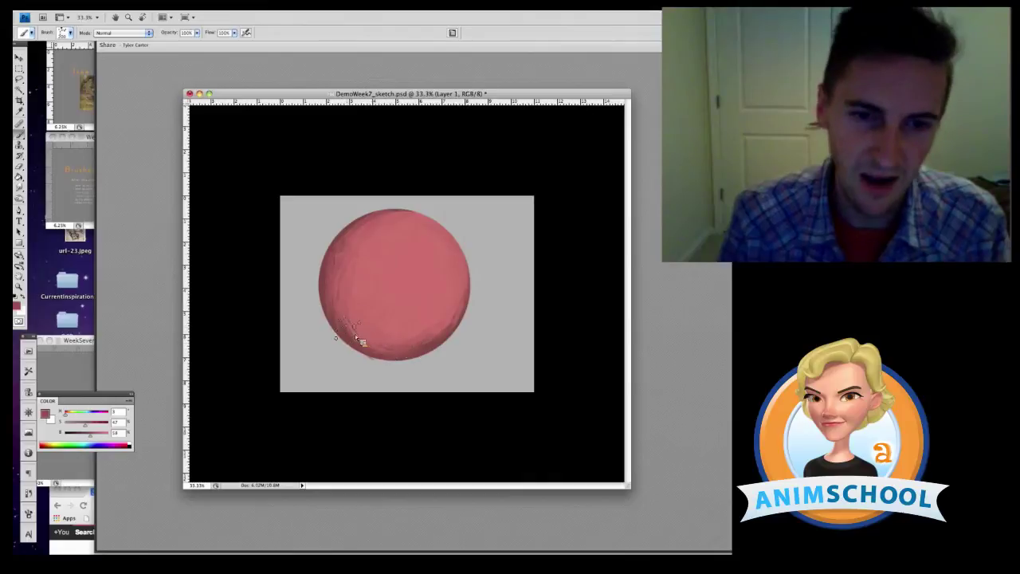
- Paint sampled mid-tone pinks across the sphere's lower part and up its right side to round the shading
{"action": "left_click", "coordinate": [355, 309], "text": "alt"}
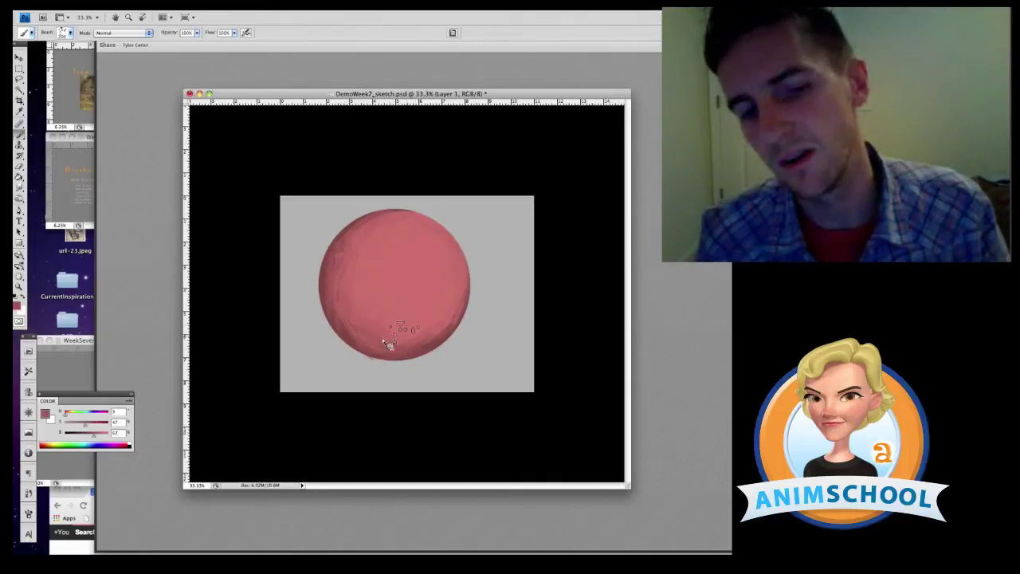
{"action": "left_click", "coordinate": [436, 319], "text": "alt"}
{"action": "mouse_move", "coordinate": [436, 320]}
{"action": "left_mouse_down"}
{"action": "mouse_move", "coordinate": [425, 331]}
{"action": "mouse_move", "coordinate": [459, 299]}
{"action": "mouse_move", "coordinate": [455, 231]}
{"action": "mouse_move", "coordinate": [459, 260]}
{"action": "left_mouse_up"}
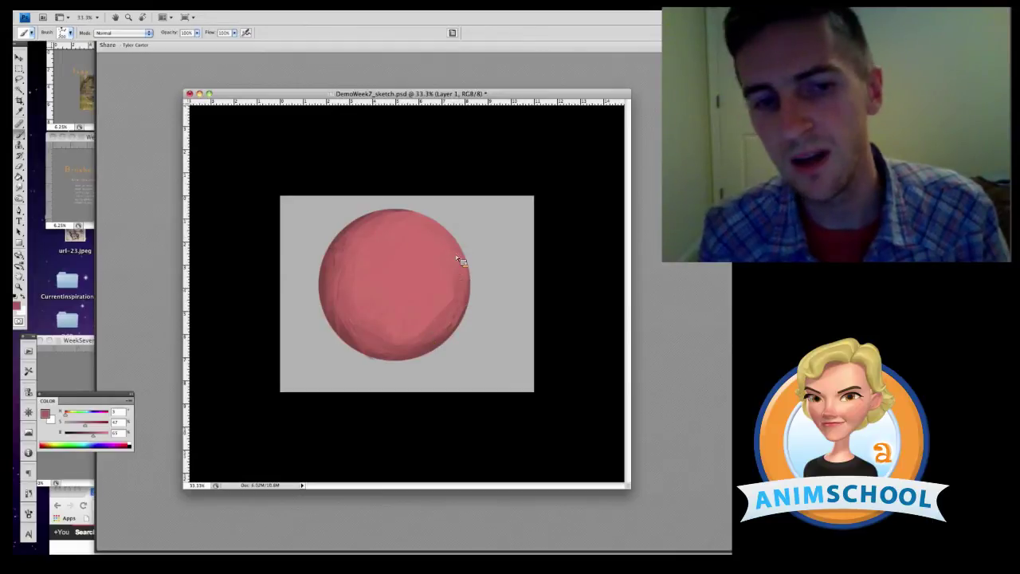
{"action": "left_click", "coordinate": [448, 297], "text": "alt"}
{"action": "left_click", "coordinate": [451, 298], "text": "alt"}
{"action": "left_click_drag", "start_coordinate": [457, 310], "coordinate": [452, 246]}
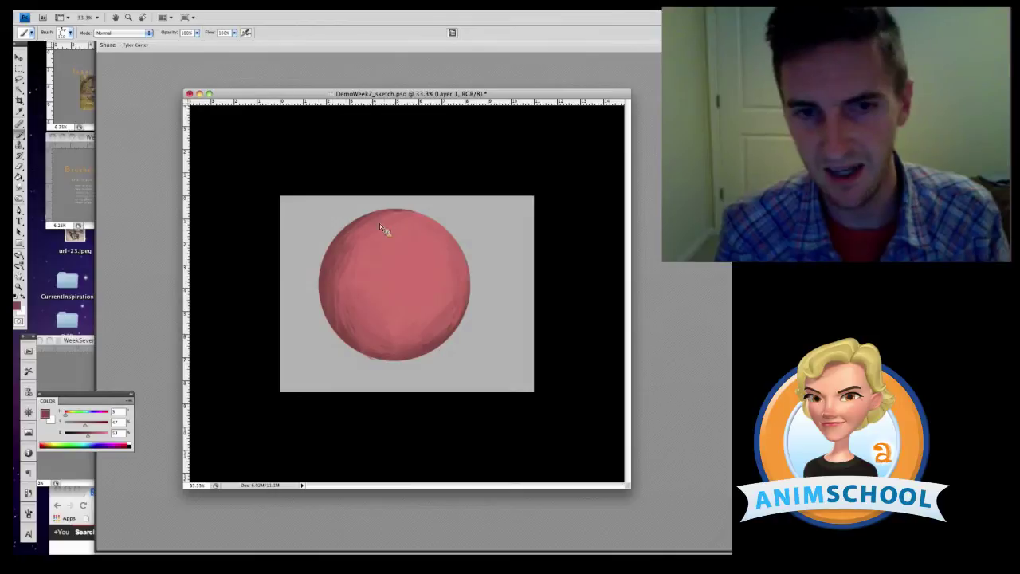
- Soften the shading along the sphere's top rim and left edge with pinks sampled from the painting
{"action": "left_click", "coordinate": [341, 235], "text": "alt"}
{"action": "left_click_drag", "start_coordinate": [396, 212], "coordinate": [413, 215]}
{"action": "left_click", "coordinate": [434, 223], "text": "alt"}
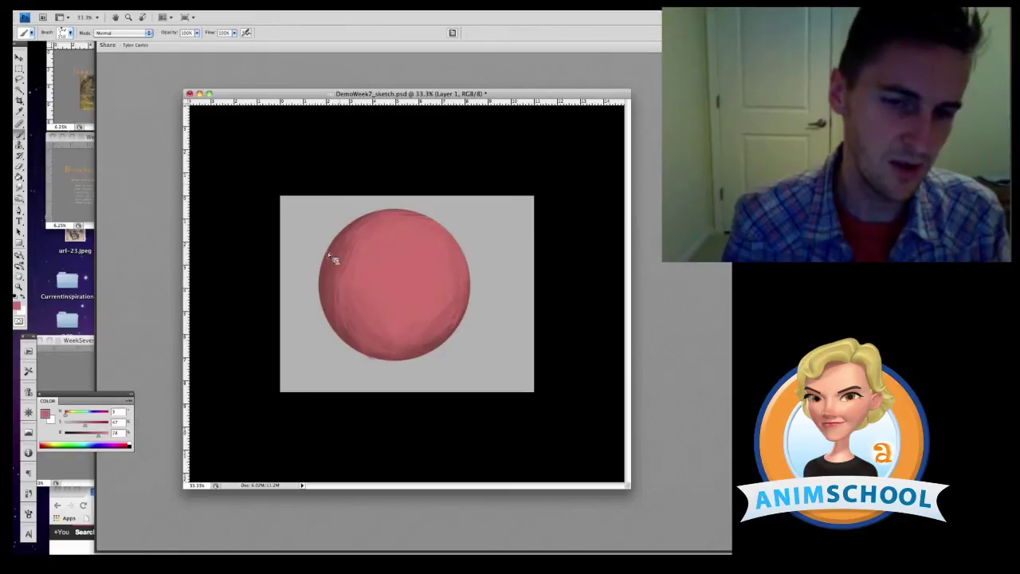
{"action": "left_click", "coordinate": [325, 289], "text": "alt"}
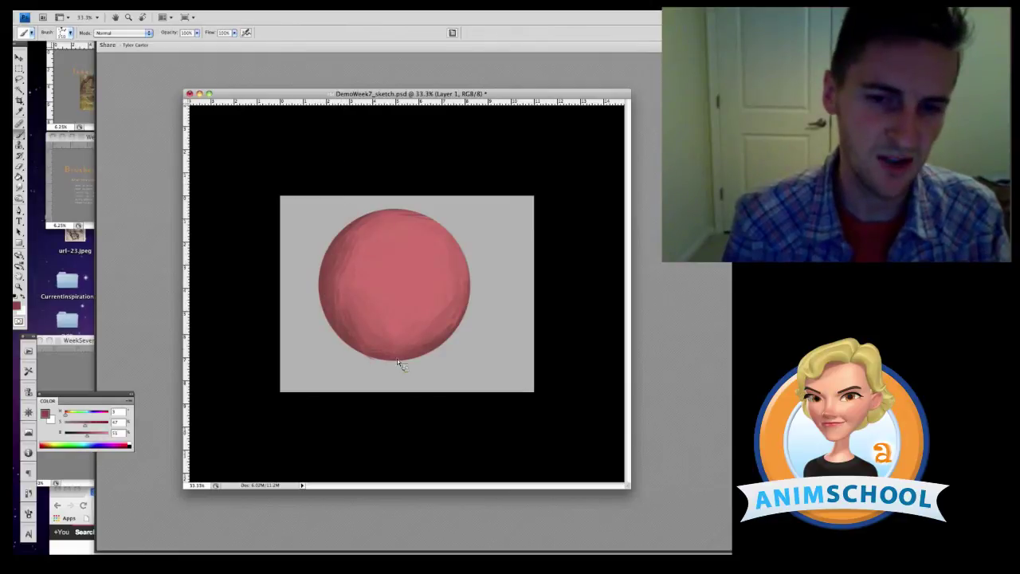
- Refine the lower-right shading with sampled tones and build up a pale warm highlight on the sphere's upper right
{"action": "left_click", "coordinate": [441, 335], "text": "alt"}
{"action": "left_click", "coordinate": [429, 346], "text": "alt"}
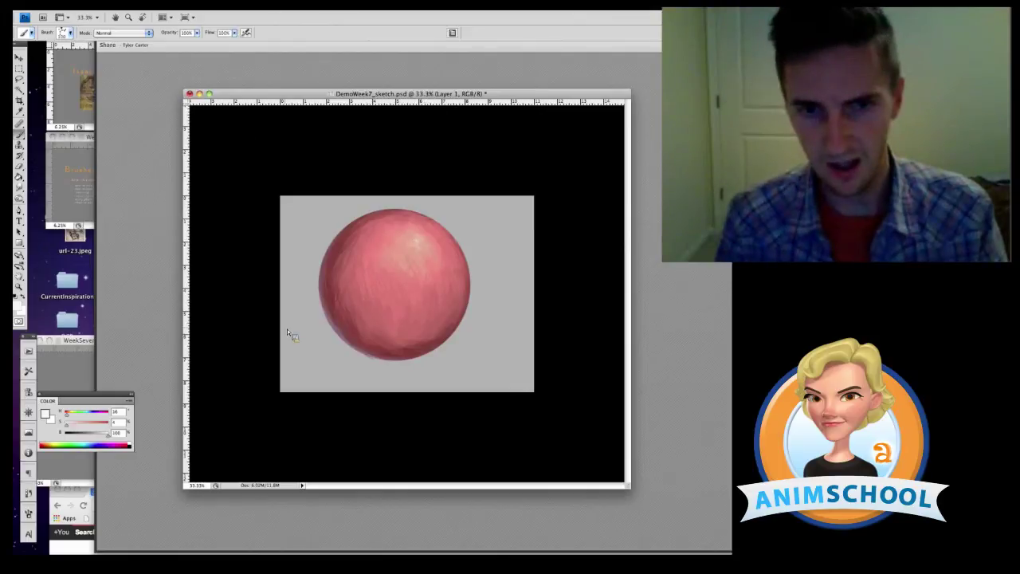
{"action": "left_click", "coordinate": [424, 305], "text": "alt"}
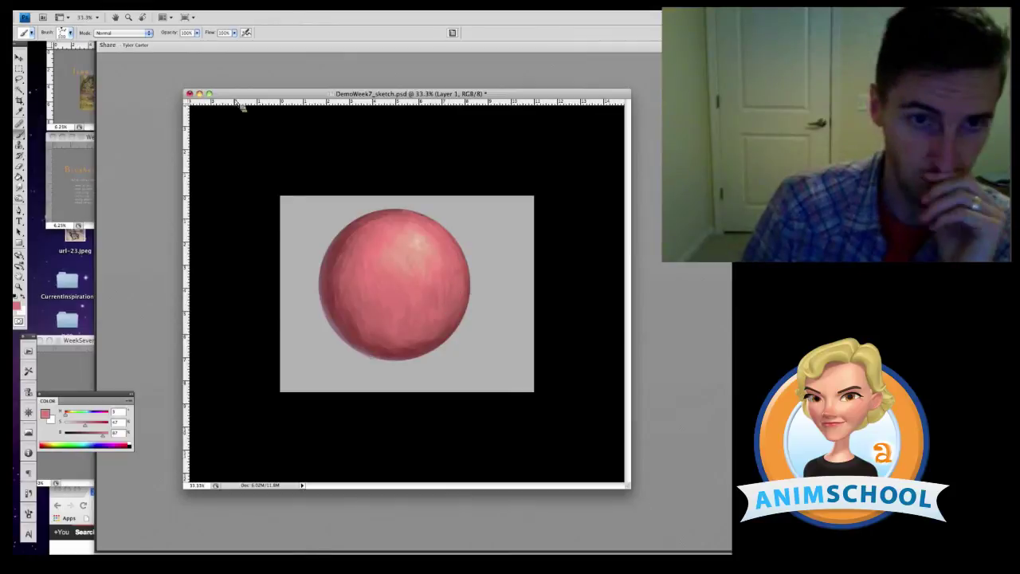
- Try a Gaussian Blur with a 35.7-pixel radius on the painted sphere
{"action": "left_click", "coordinate": [209, 5]}
{"action": "mouse_move", "coordinate": [215, 85]}
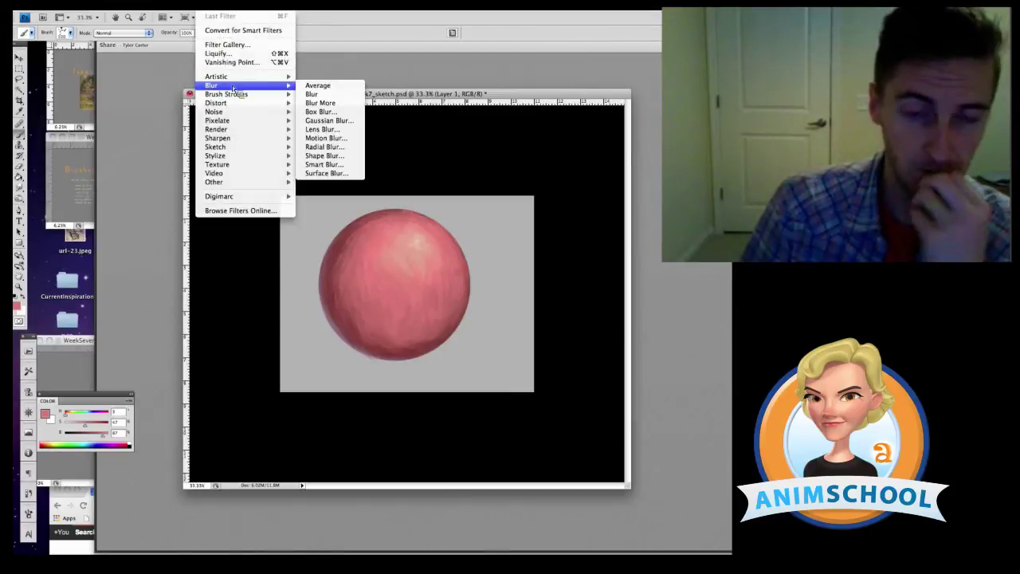
{"action": "left_click", "coordinate": [327, 122]}
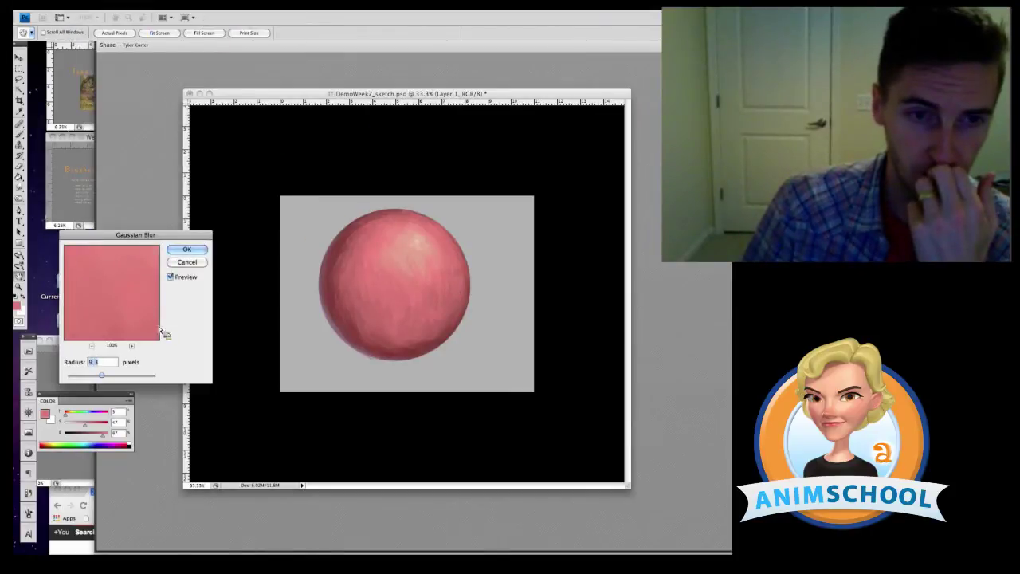
{"action": "left_click_drag", "start_coordinate": [102, 375], "coordinate": [120, 376]}
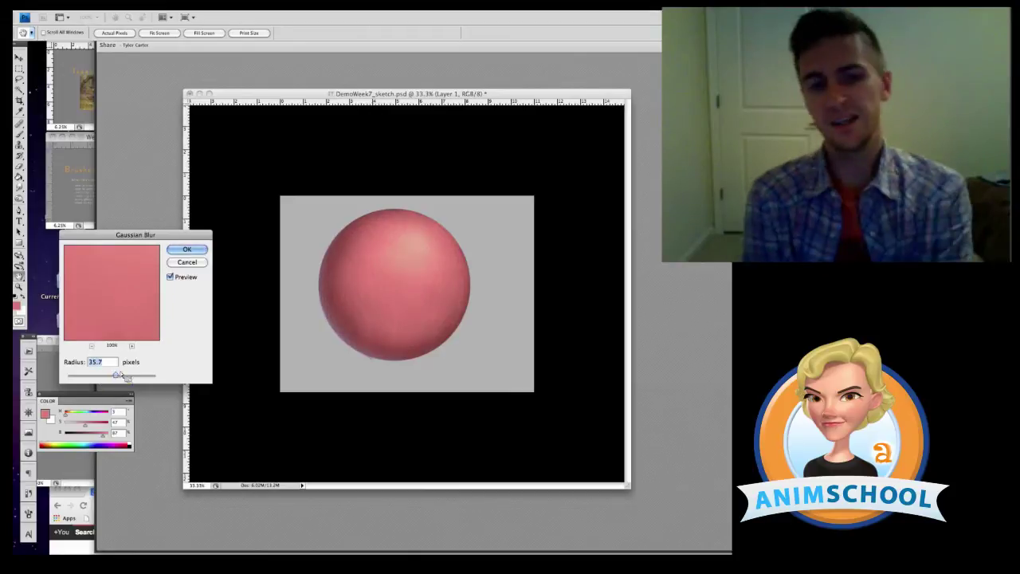
{"action": "left_click", "coordinate": [186, 250]}
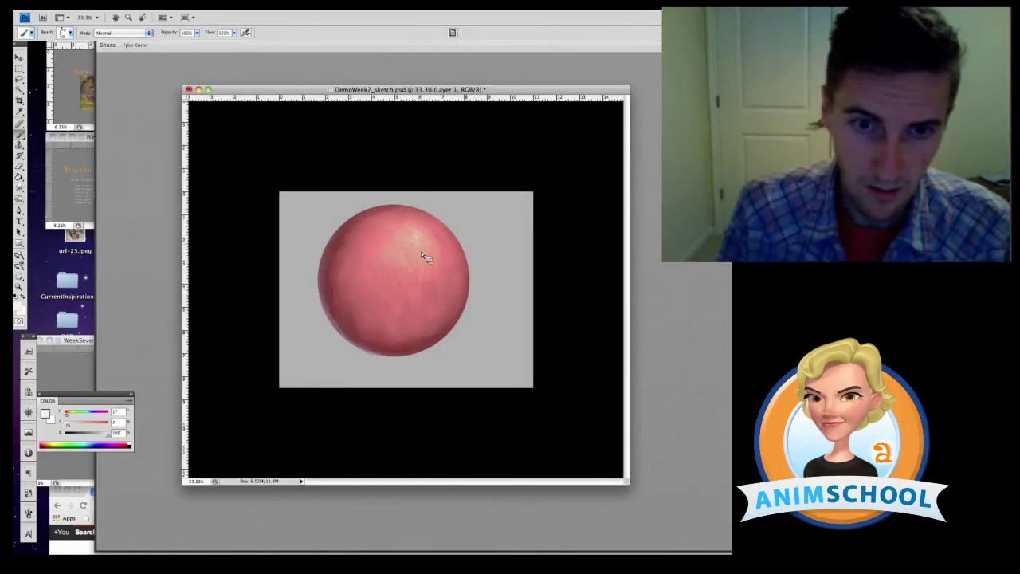
- Paint a small near-white specular highlight on the sphere's upper right
{"action": "left_click_drag", "start_coordinate": [412, 239], "coordinate": [420, 245]}
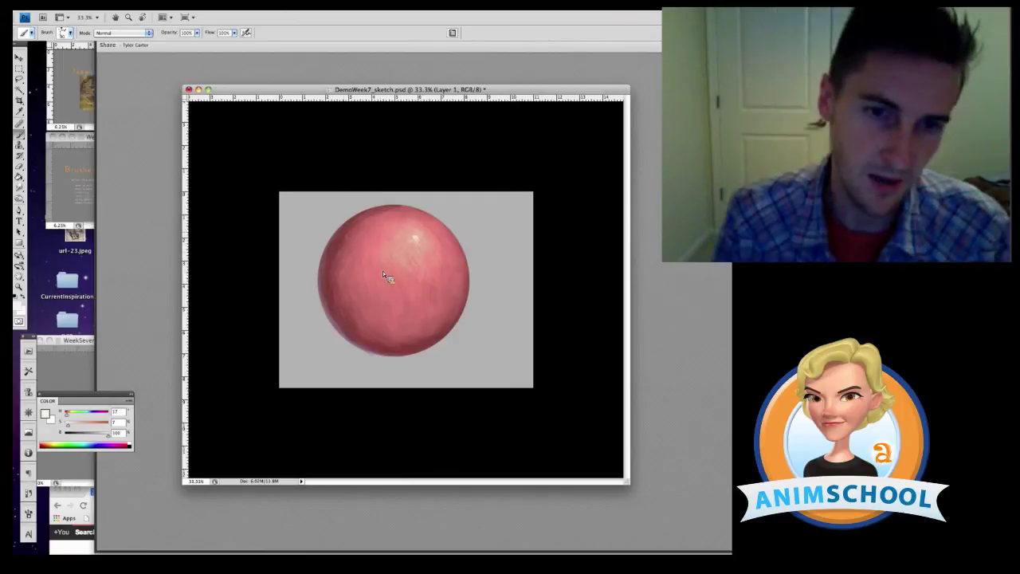
{"action": "left_click_drag", "start_coordinate": [363, 281], "coordinate": [377, 310]}
{"action": "key", "text": "ctrl+z"}
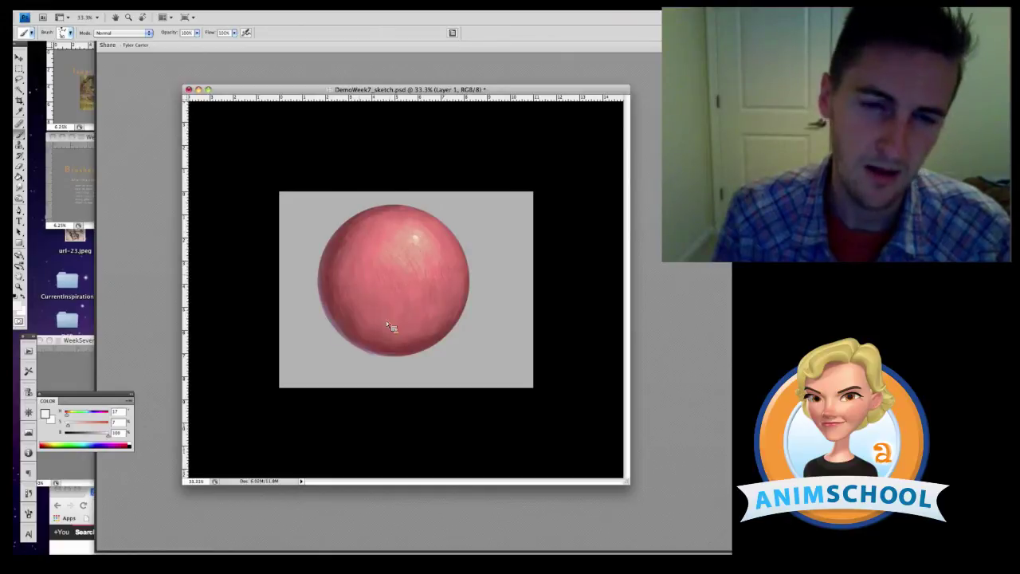
- Paint a pale curved band of reflected light around the sphere's lower left and bottom, and blend it with sampled pinks
{"action": "mouse_move", "coordinate": [356, 267]}
{"action": "left_mouse_down"}
{"action": "mouse_move", "coordinate": [388, 322]}
{"action": "mouse_move", "coordinate": [402, 326]}
{"action": "left_mouse_up"}
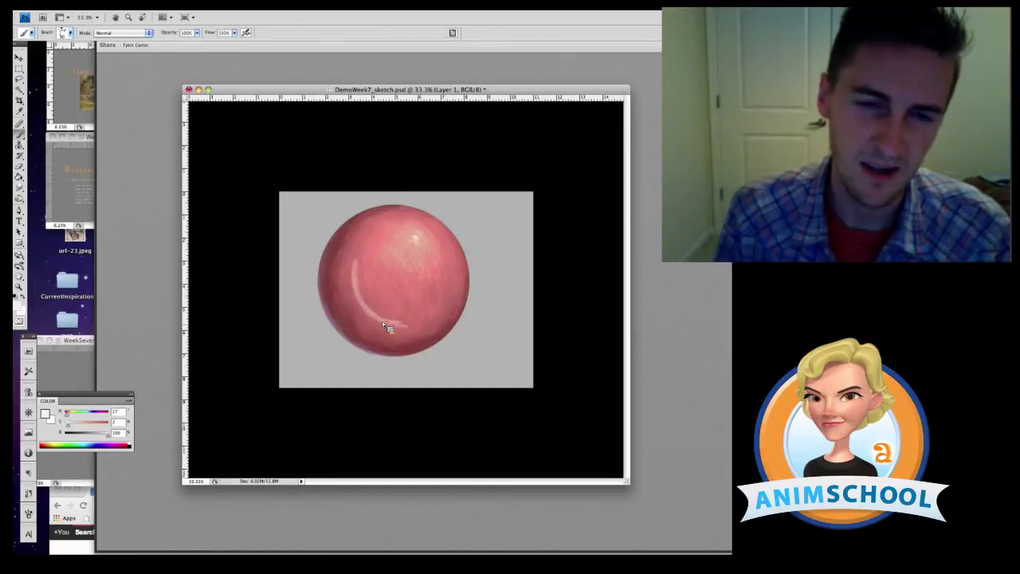
{"action": "mouse_move", "coordinate": [360, 280]}
{"action": "left_mouse_down"}
{"action": "mouse_move", "coordinate": [366, 319]}
{"action": "mouse_move", "coordinate": [402, 330]}
{"action": "mouse_move", "coordinate": [450, 316]}
{"action": "left_mouse_up"}
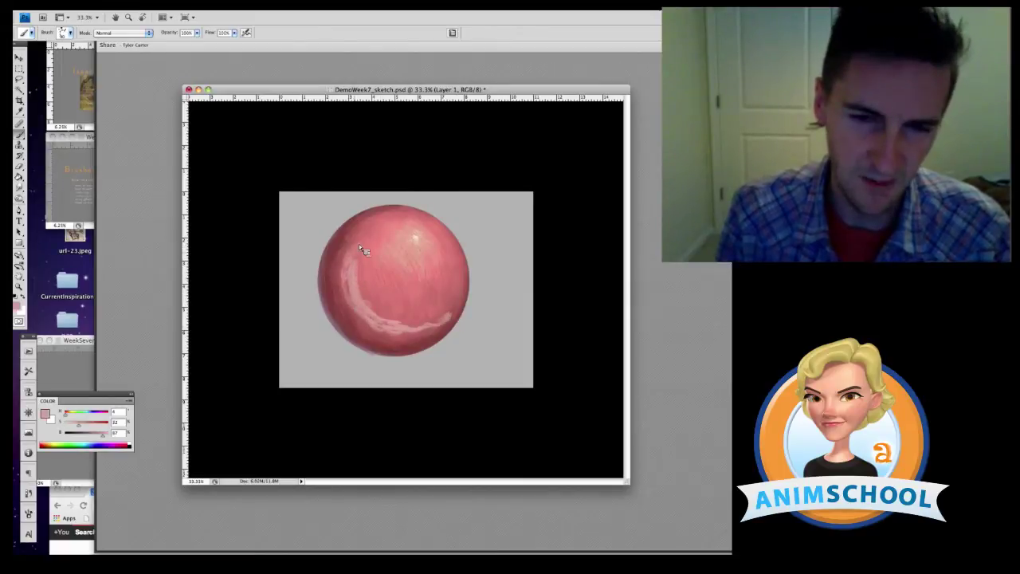
{"action": "left_click", "coordinate": [461, 312], "text": "alt"}
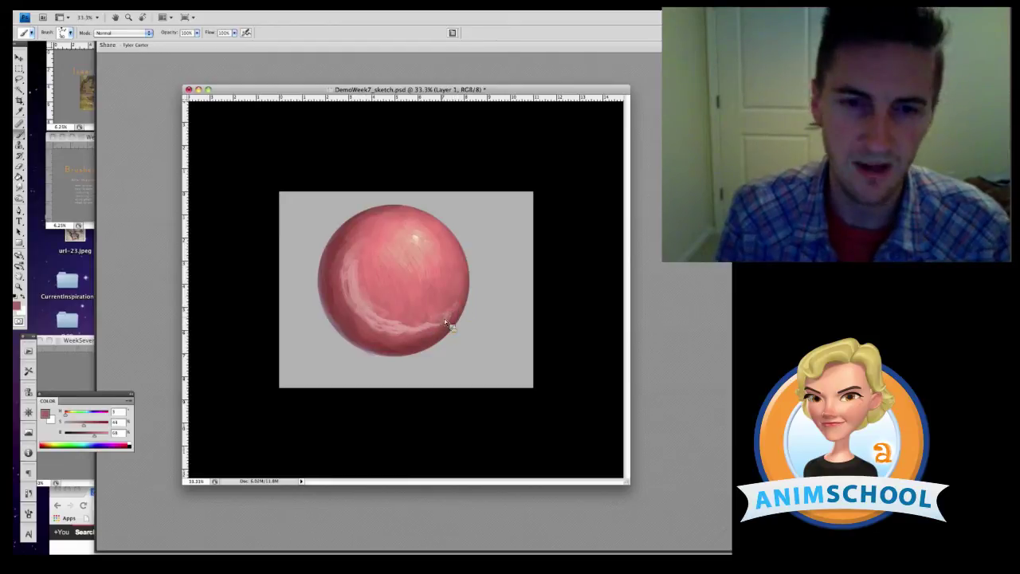
{"action": "left_click", "coordinate": [373, 308], "text": "alt"}
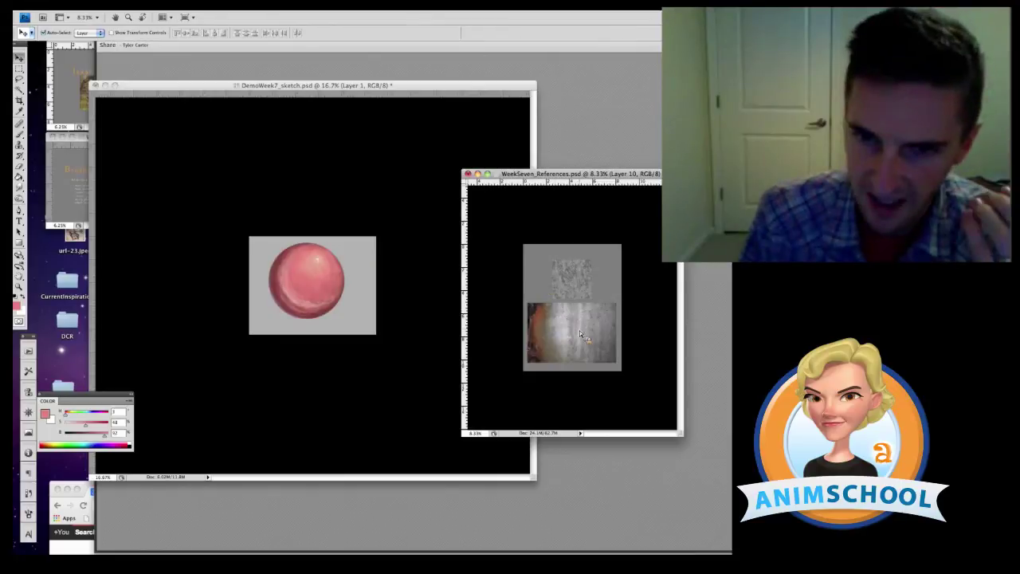
- Bring the concrete texture from WeekSeven_References.psd into the sketch and trim it to the sphere using the inverted circular selection
{"action": "mouse_move", "coordinate": [581, 329]}
{"action": "left_mouse_down"}
{"action": "mouse_move", "coordinate": [587, 336]}
{"action": "mouse_move", "coordinate": [341, 299]}
{"action": "left_mouse_up"}
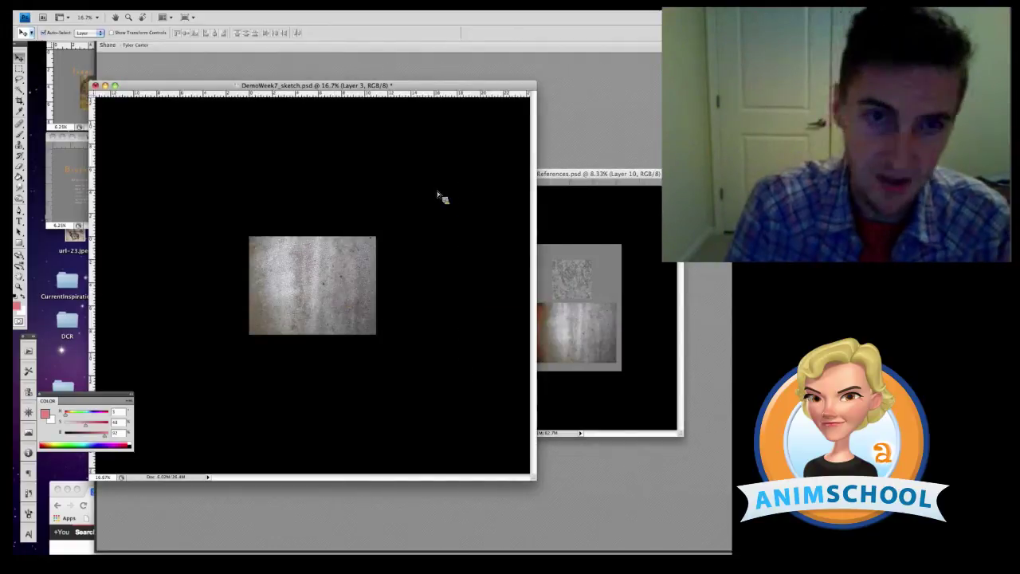
{"action": "key", "text": "super+equal"}
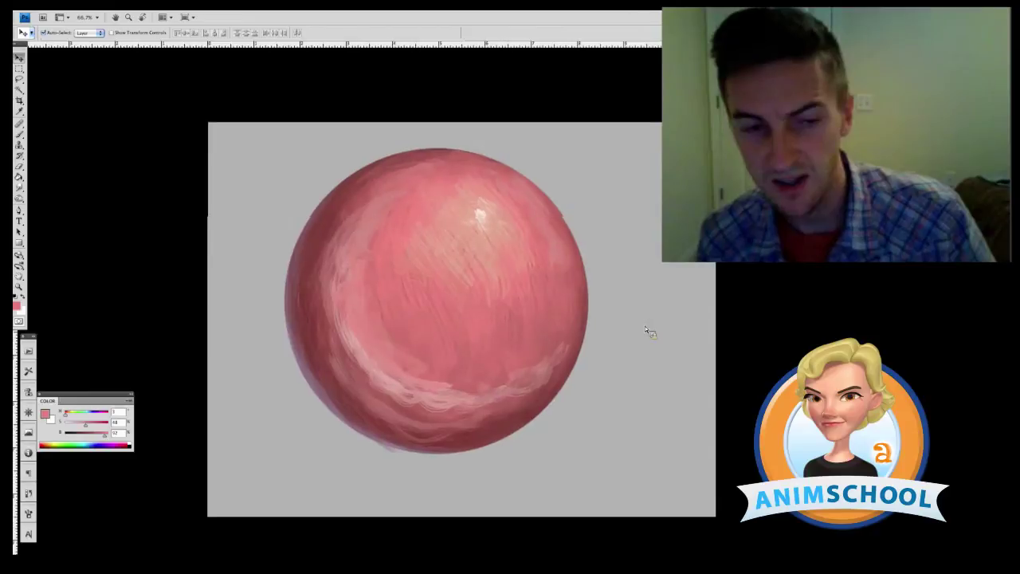
{"action": "key", "text": "super+shift+d"}
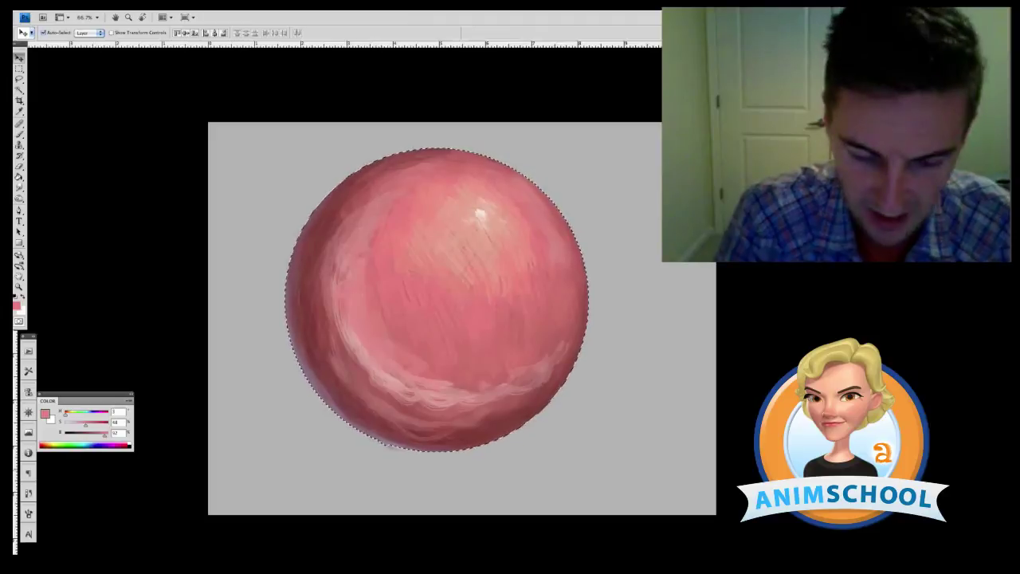
{"action": "key", "text": "super+shift+i"}
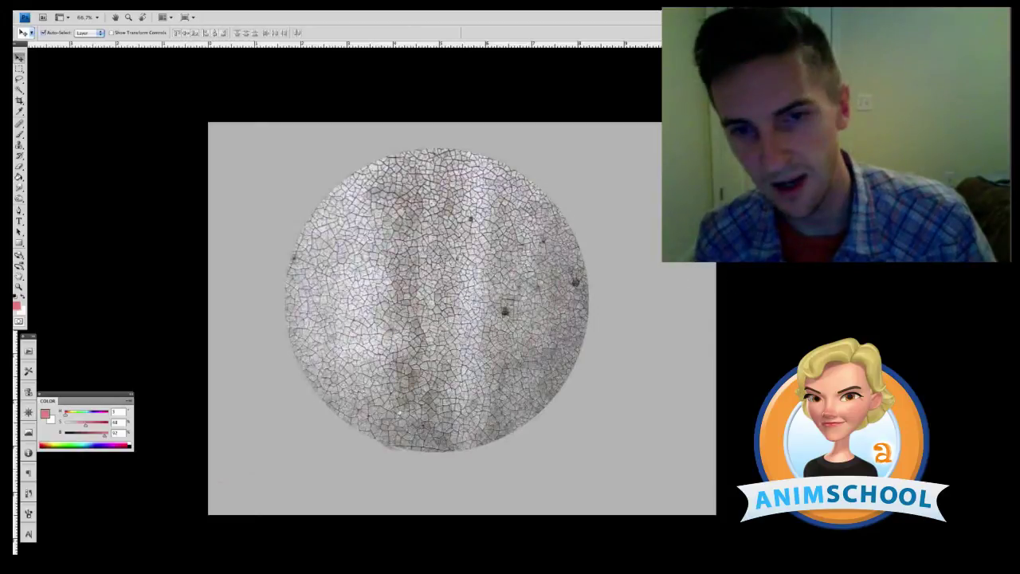
{"action": "key", "text": "super+z"}
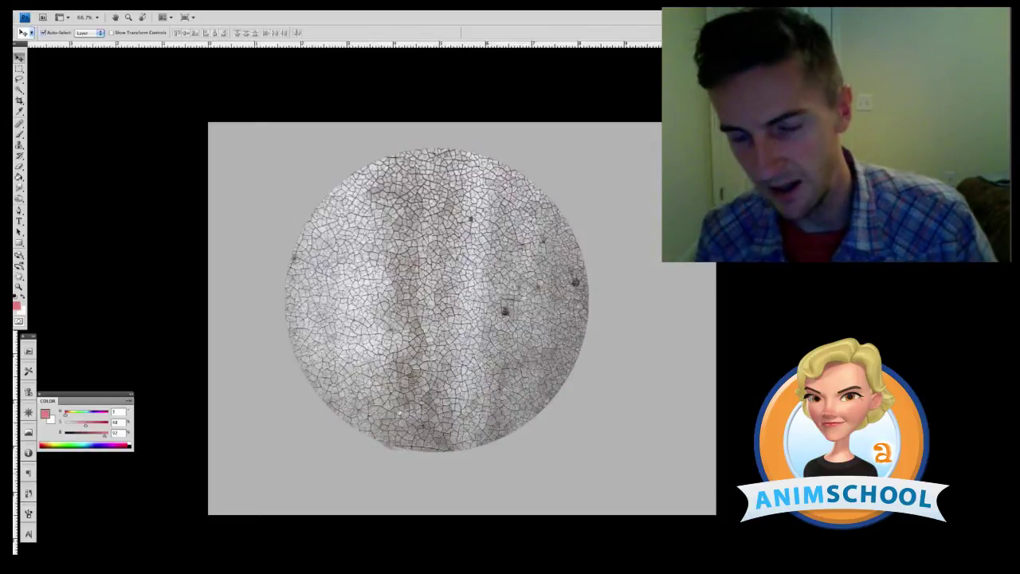
{"action": "key", "text": "super+z"}
{"action": "key", "text": "super+z"}
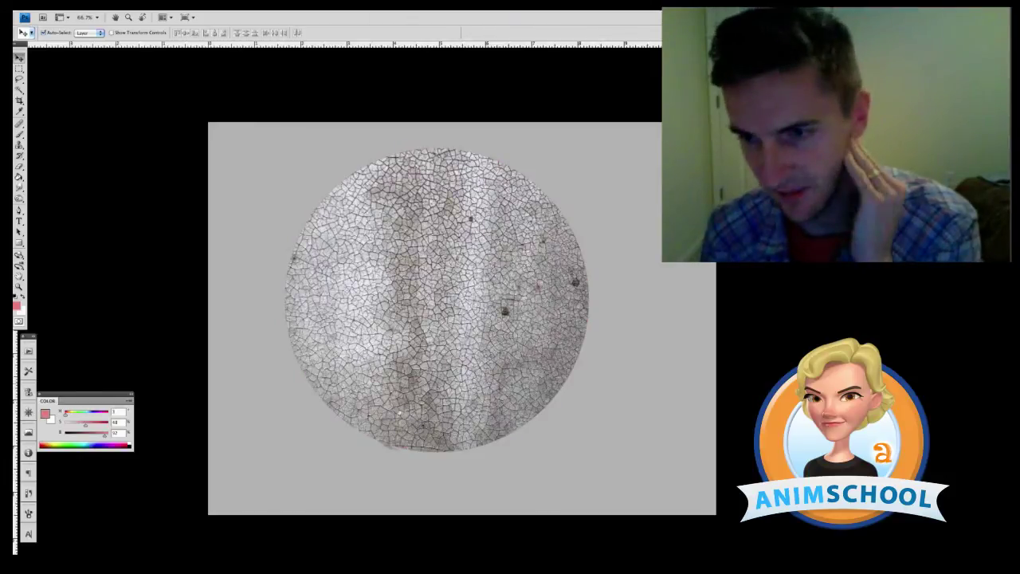
- Blend the cracked concrete texture over the painted pink sphere at reduced opacity and adjust its contrast with Levels
{"action": "key", "text": "super+z"}
{"action": "key", "text": "super+z"}
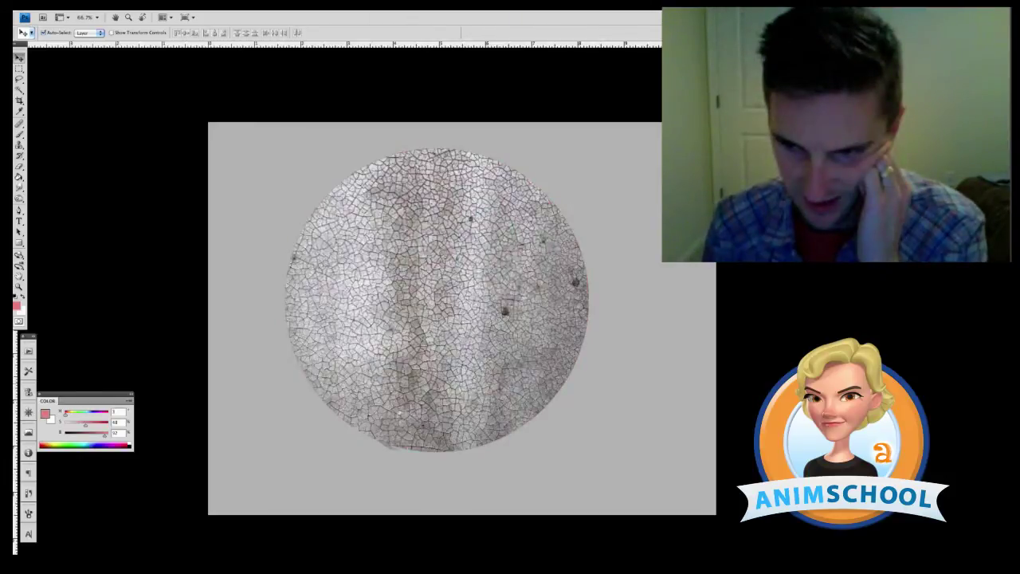
{"action": "key", "text": "shift+alt+m"}
{"action": "key", "text": "1"}
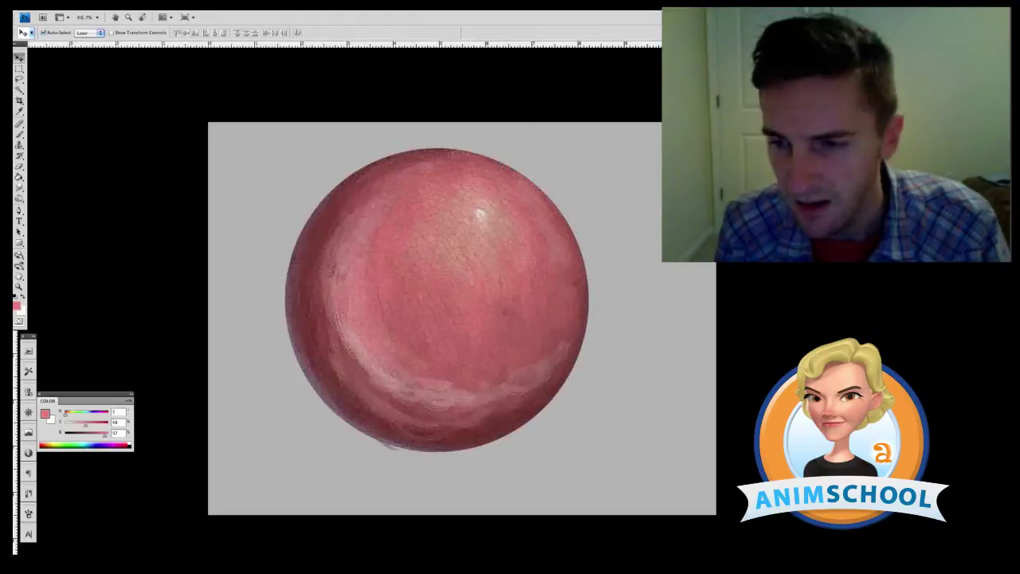
{"action": "key", "text": "2"}
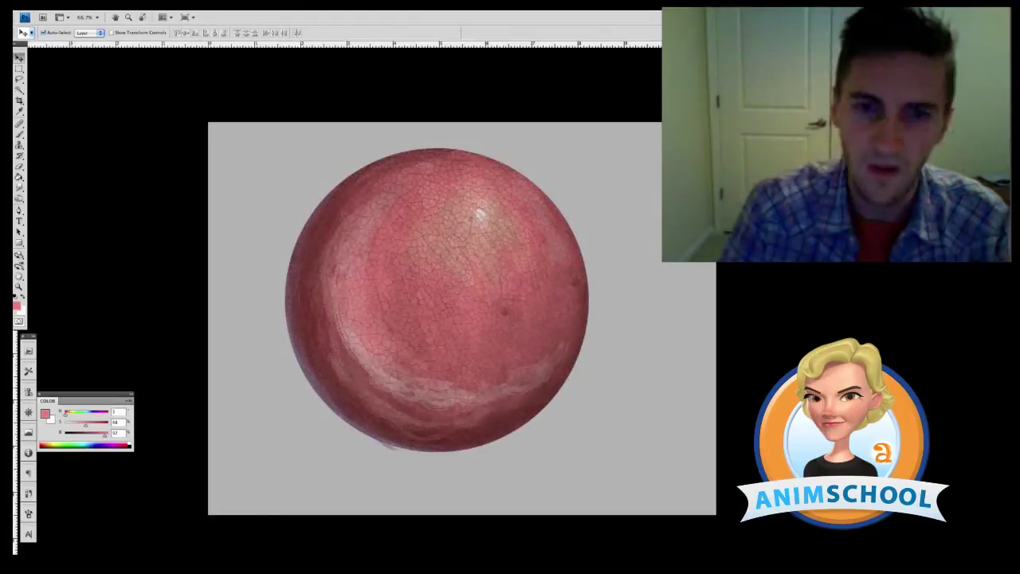
{"action": "key", "text": "ctrl+l"}
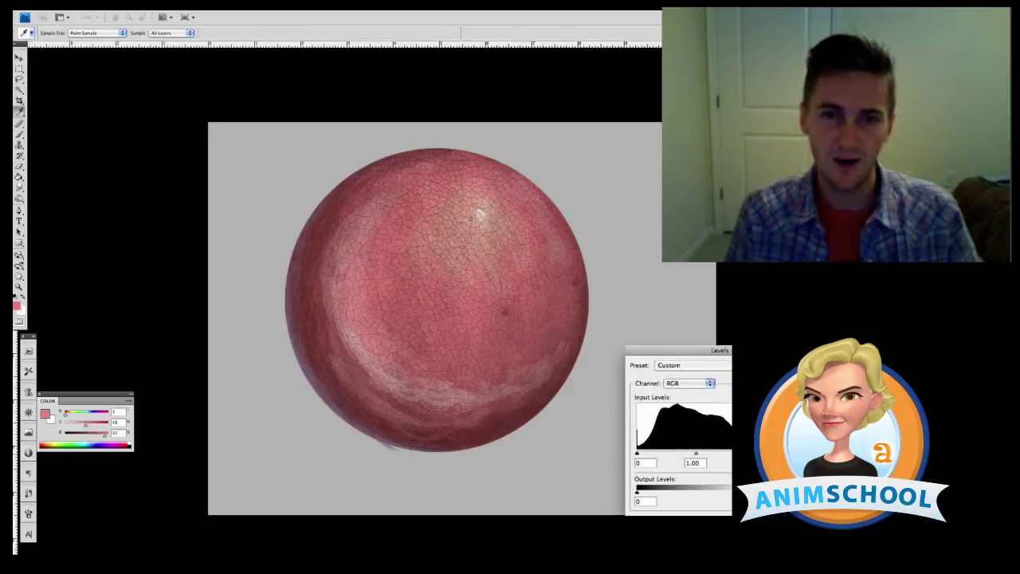
{"action": "key", "text": "Return"}
- Warp the concrete texture outward from its centre so the cracks bulge around the sphere's form
{"action": "key", "text": "ctrl+minus"}
{"action": "key", "text": "ctrl+t"}
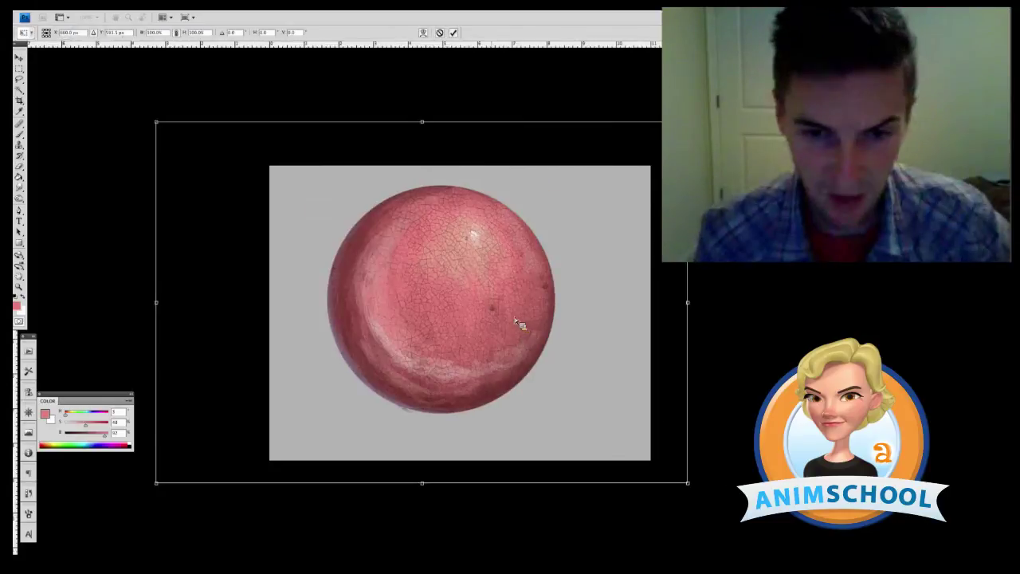
{"action": "right_click", "coordinate": [449, 278]}
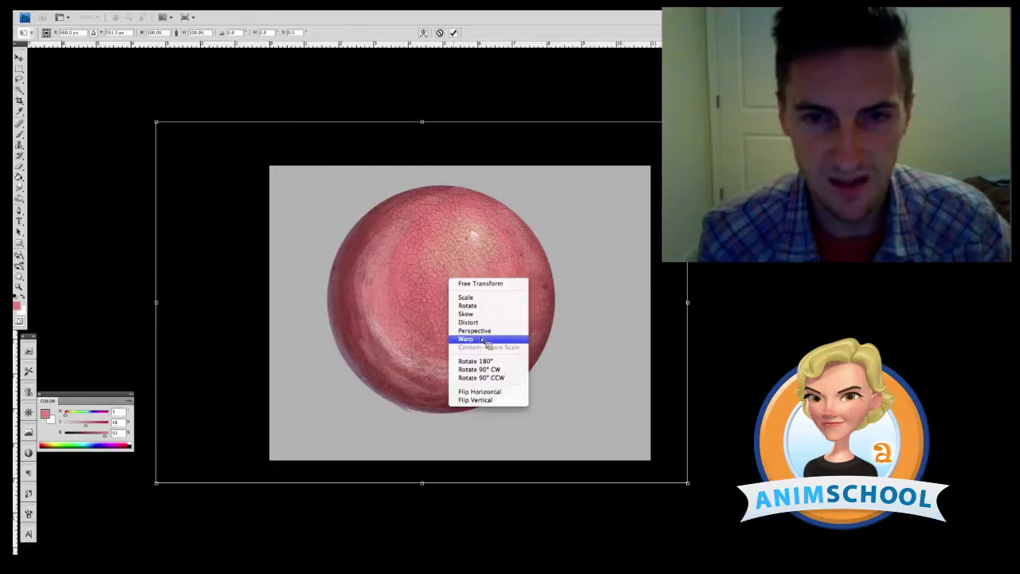
{"action": "left_click", "coordinate": [482, 339]}
{"action": "left_click_drag", "start_coordinate": [487, 271], "coordinate": [494, 246]}
{"action": "left_click_drag", "start_coordinate": [414, 272], "coordinate": [360, 278]}
{"action": "left_click_drag", "start_coordinate": [493, 277], "coordinate": [519, 279]}
{"action": "left_click_drag", "start_coordinate": [389, 287], "coordinate": [434, 225]}
{"action": "left_click_drag", "start_coordinate": [442, 309], "coordinate": [438, 267]}
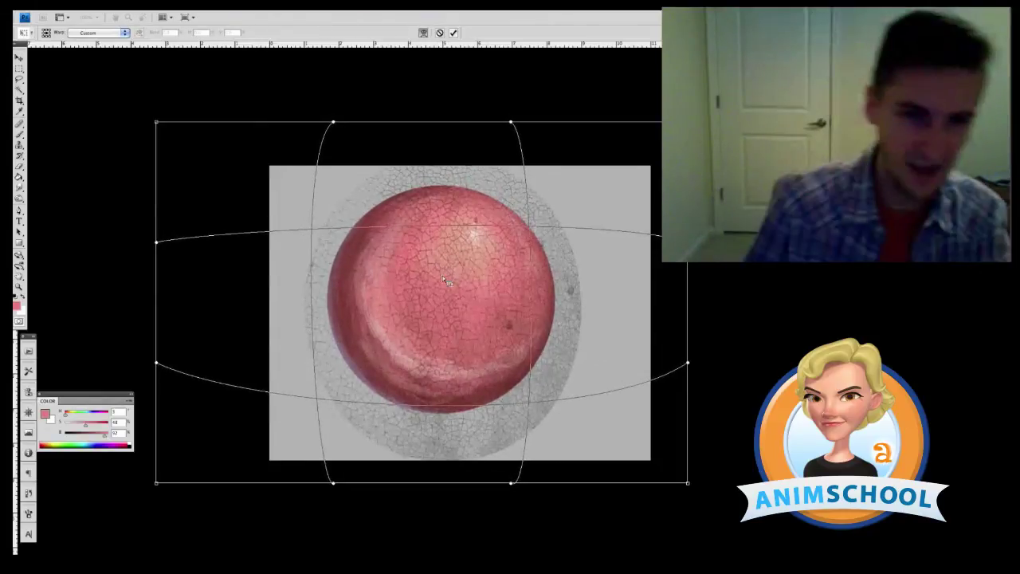
- Trim the warped texture to the sphere's outline and fade its cracks toward the edges with the Eraser at 20% opacity
{"action": "key", "text": "e"}
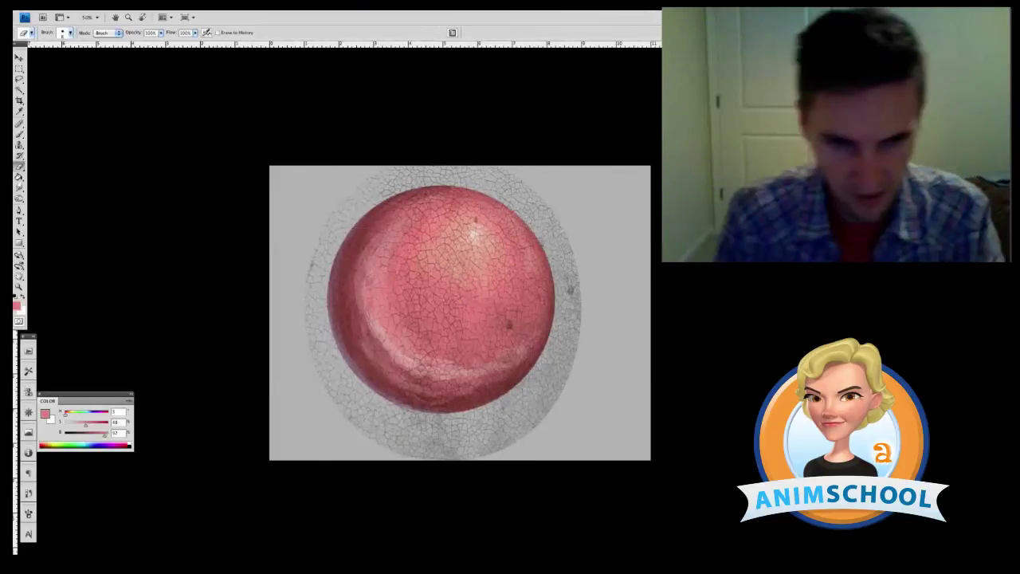
{"action": "key", "text": "super+shift+i"}
{"action": "key", "text": "Delete"}
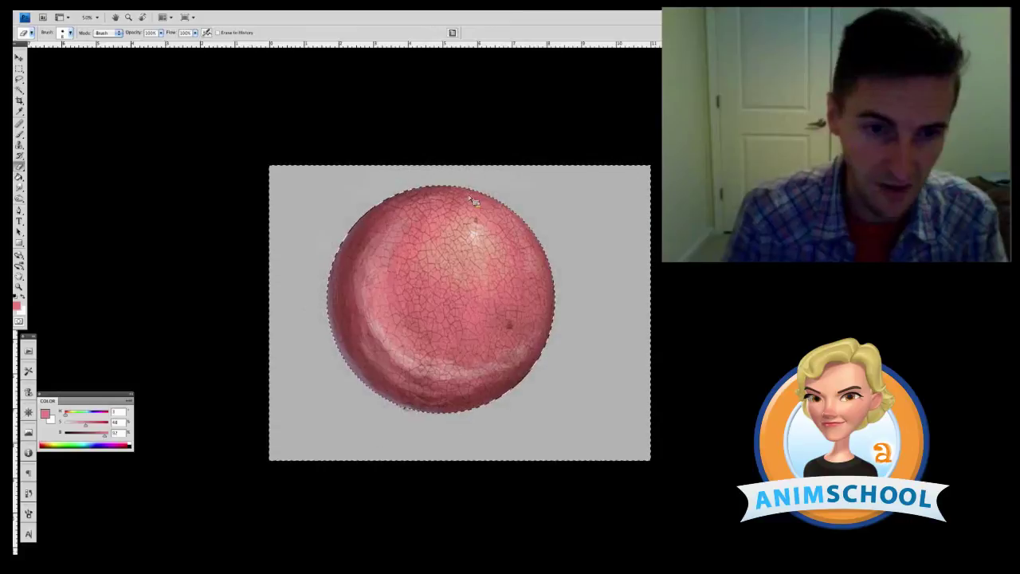
{"action": "key", "text": "ctrl+d"}
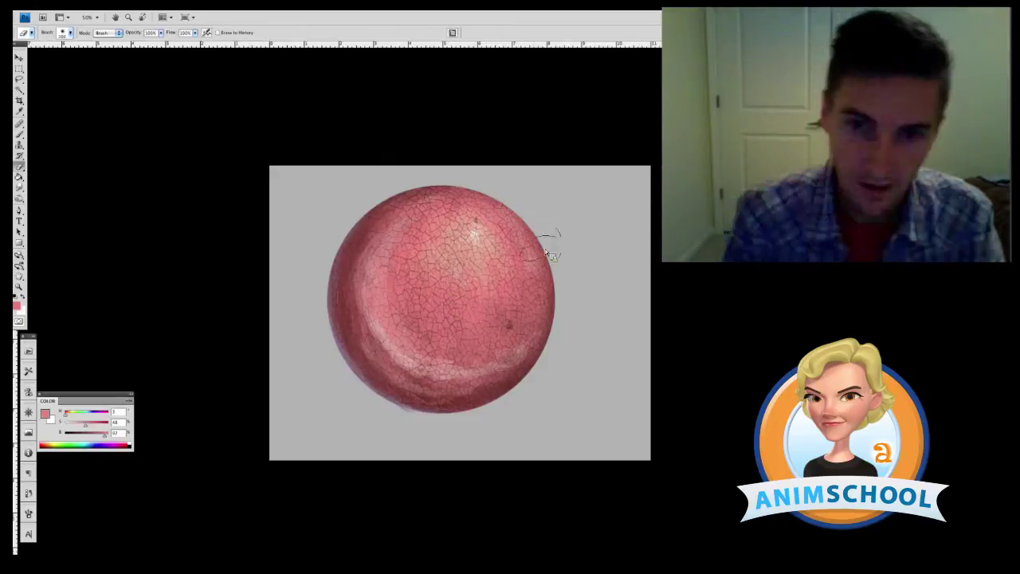
{"action": "key", "text": "2"}
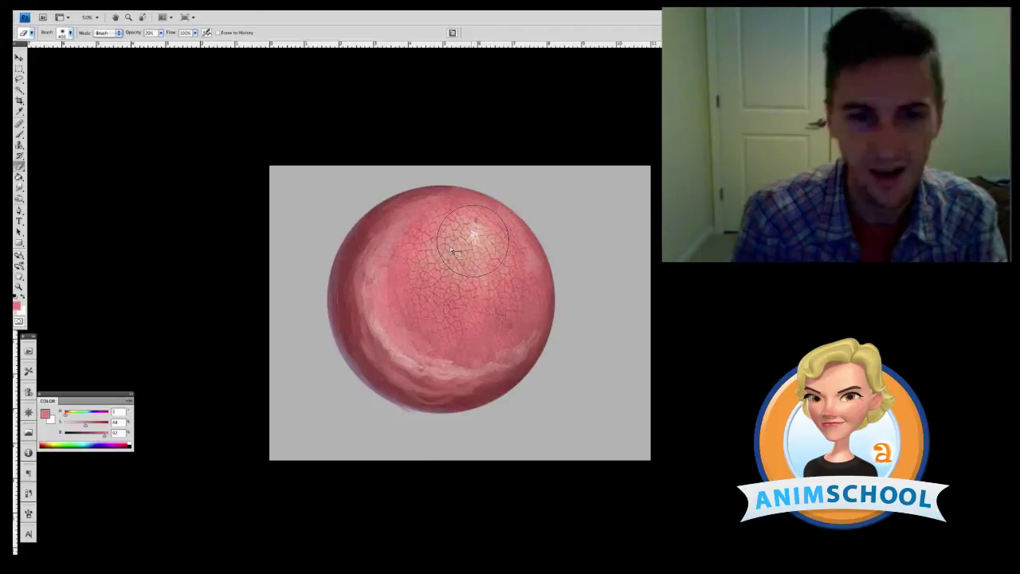
- Sample the near-white highlight color and repaint the specular highlight on top of the cracked texture
{"action": "key", "text": "b"}
{"action": "left_click", "coordinate": [474, 235], "text": "alt"}
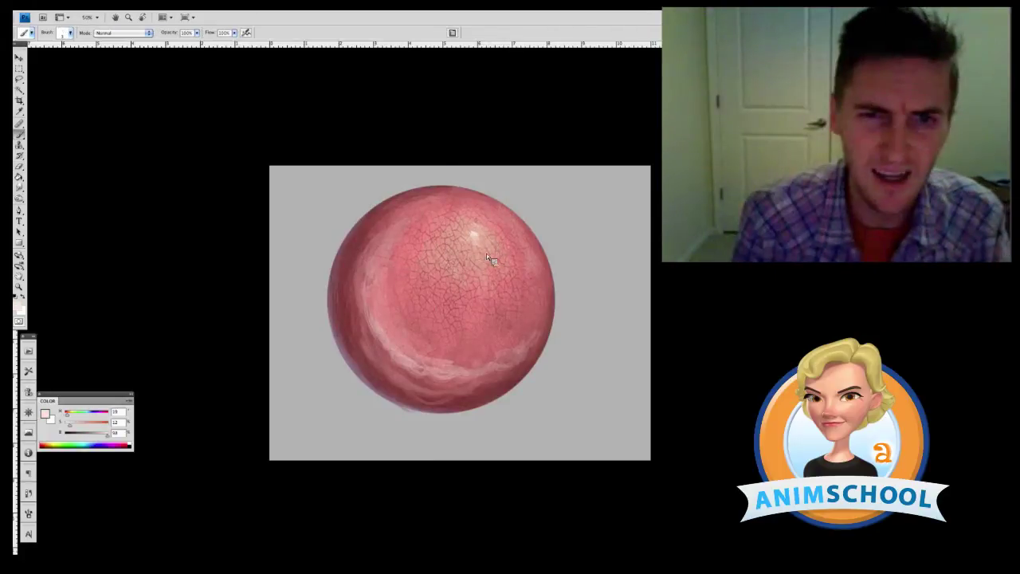
{"action": "key", "text": "super+="}
{"action": "key", "text": "super+="}
{"action": "key", "text": "super+="}
{"action": "key", "text": "super+="}
{"action": "scroll", "coordinate": [482, 224], "scroll_direction": "up", "scroll_amount": 4}
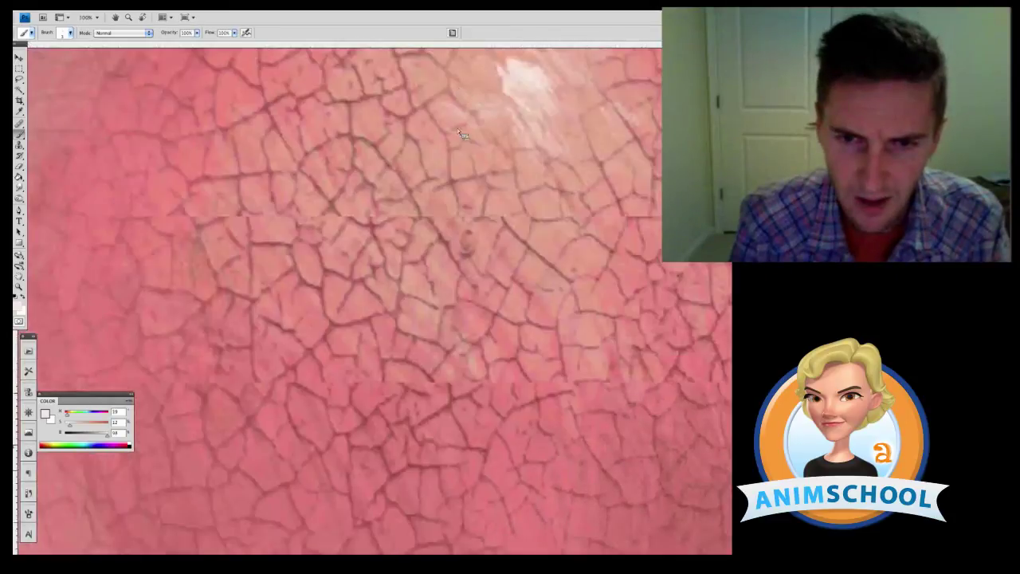
{"action": "left_click_drag", "start_coordinate": [461, 133], "coordinate": [462, 308]}
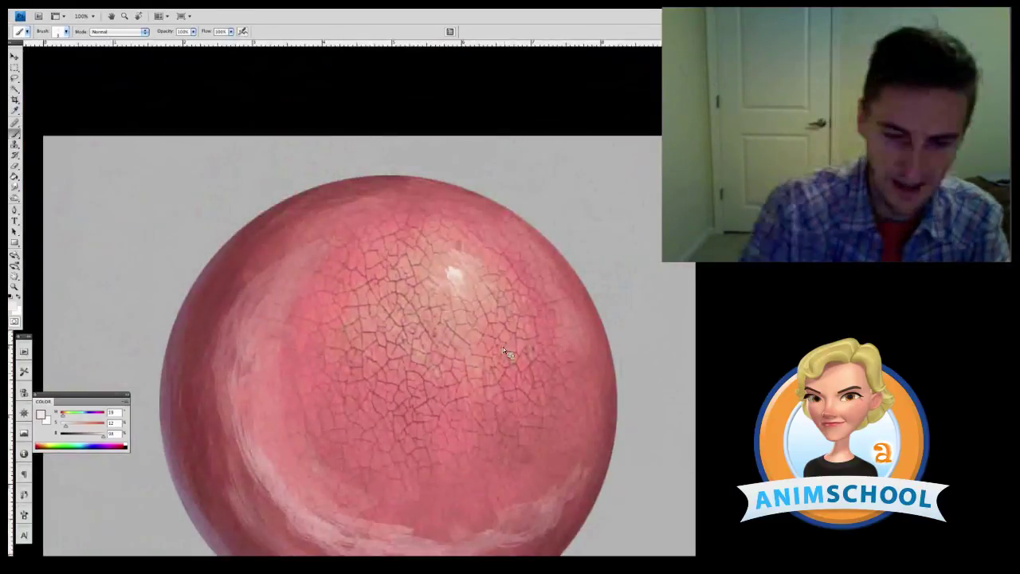
{"action": "key", "text": "ctrl+minus"}
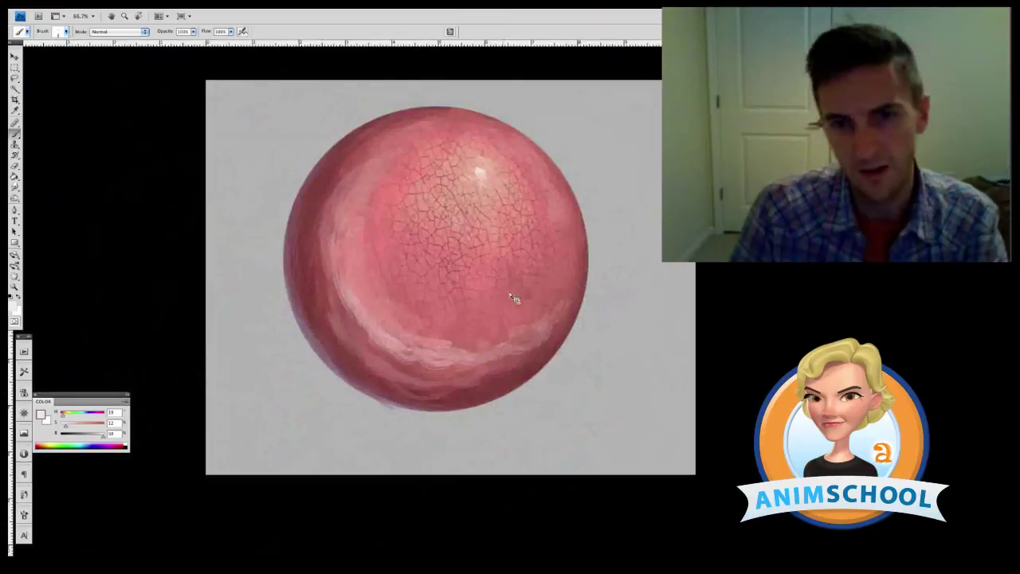
- Leave full-screen view and arrange the sketch copy with the dark blue circle beside the tiger fur references at 50% zoom
{"action": "key", "text": "f"}
{"action": "key", "text": "f"}
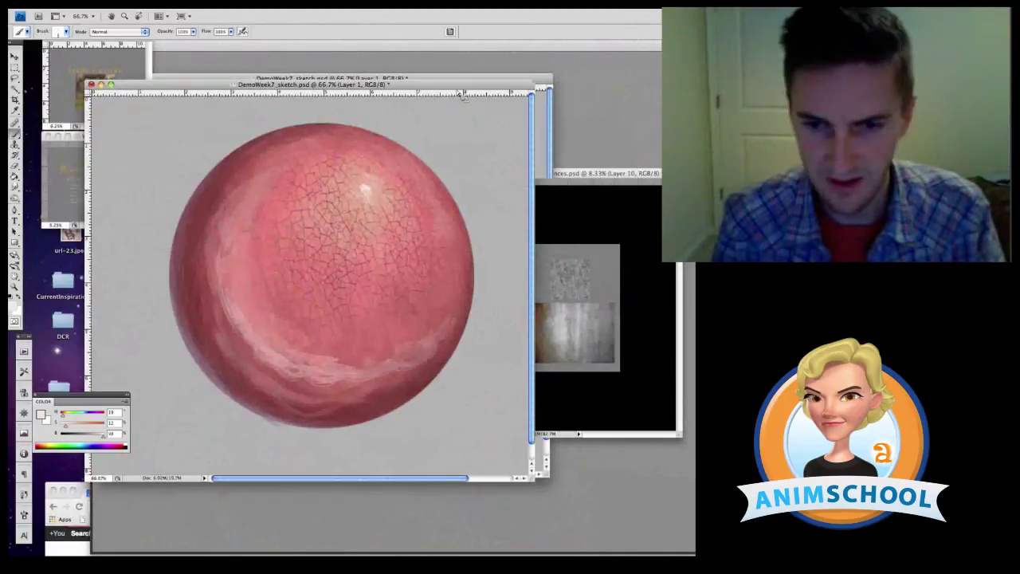
{"action": "left_click_drag", "start_coordinate": [459, 86], "coordinate": [474, 74]}
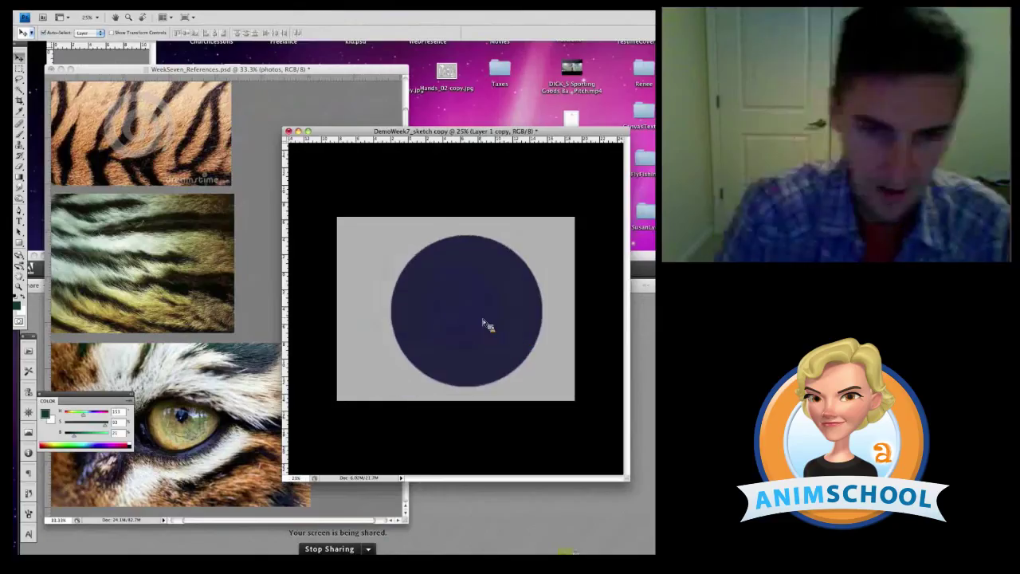
{"action": "key", "text": "super+equal"}
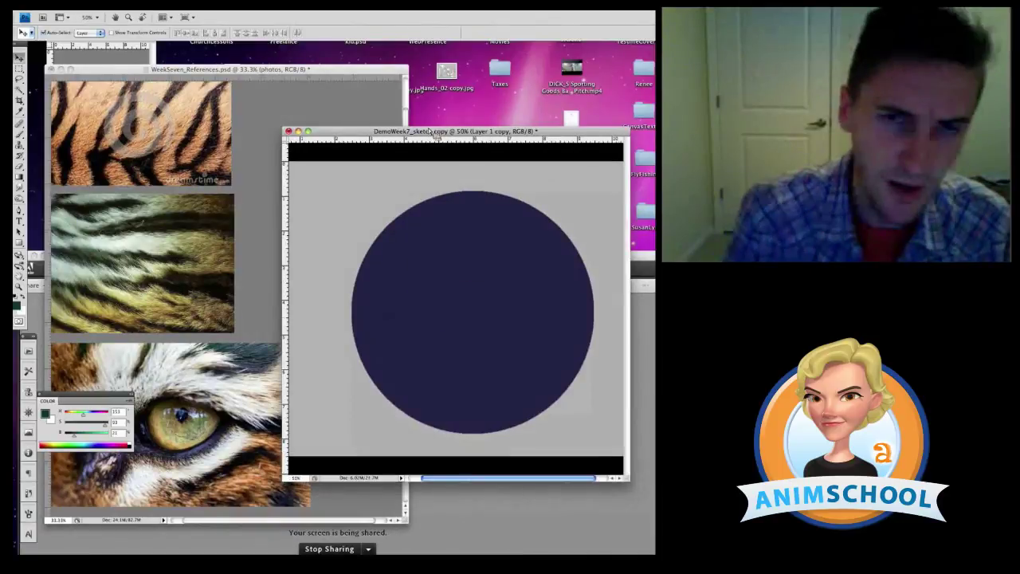
{"action": "left_click_drag", "start_coordinate": [429, 130], "coordinate": [454, 119]}
{"action": "left_click_drag", "start_coordinate": [486, 259], "coordinate": [477, 256]}
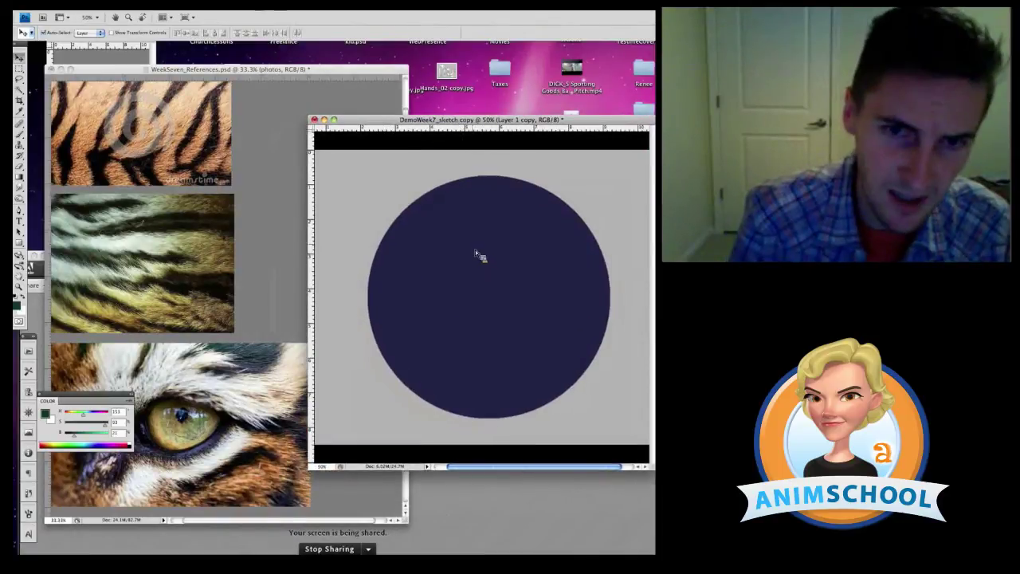
- Recolor the circle reddish brown and paint a darker brown fur shadow along its lower right, blended with sampled browns
{"action": "key", "text": "b"}
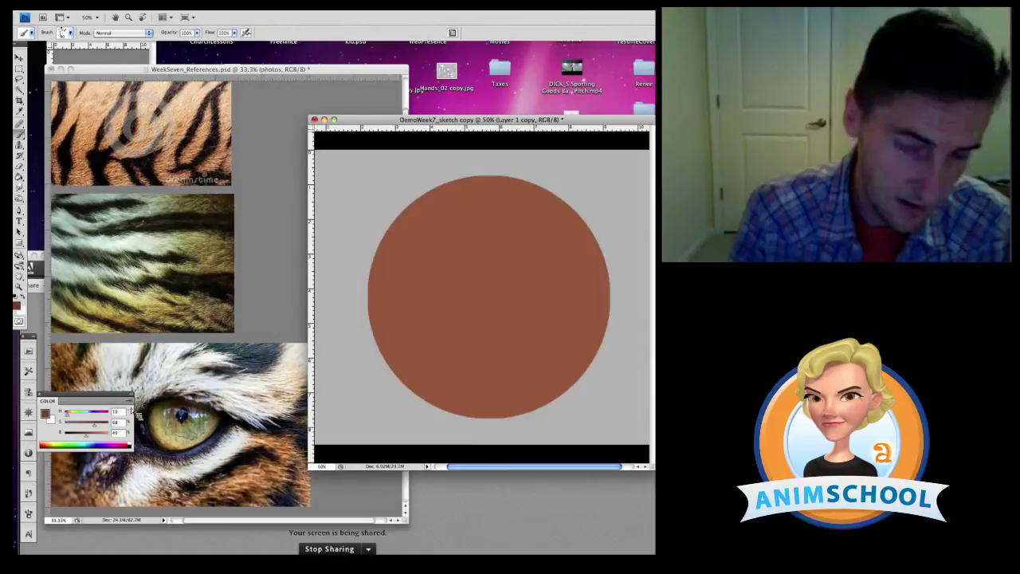
{"action": "mouse_move", "coordinate": [458, 393]}
{"action": "left_mouse_down"}
{"action": "mouse_move", "coordinate": [430, 358]}
{"action": "mouse_move", "coordinate": [450, 410]}
{"action": "mouse_move", "coordinate": [430, 386]}
{"action": "mouse_move", "coordinate": [561, 326]}
{"action": "mouse_move", "coordinate": [586, 259]}
{"action": "mouse_move", "coordinate": [609, 295]}
{"action": "mouse_move", "coordinate": [560, 381]}
{"action": "mouse_move", "coordinate": [494, 421]}
{"action": "left_mouse_up"}
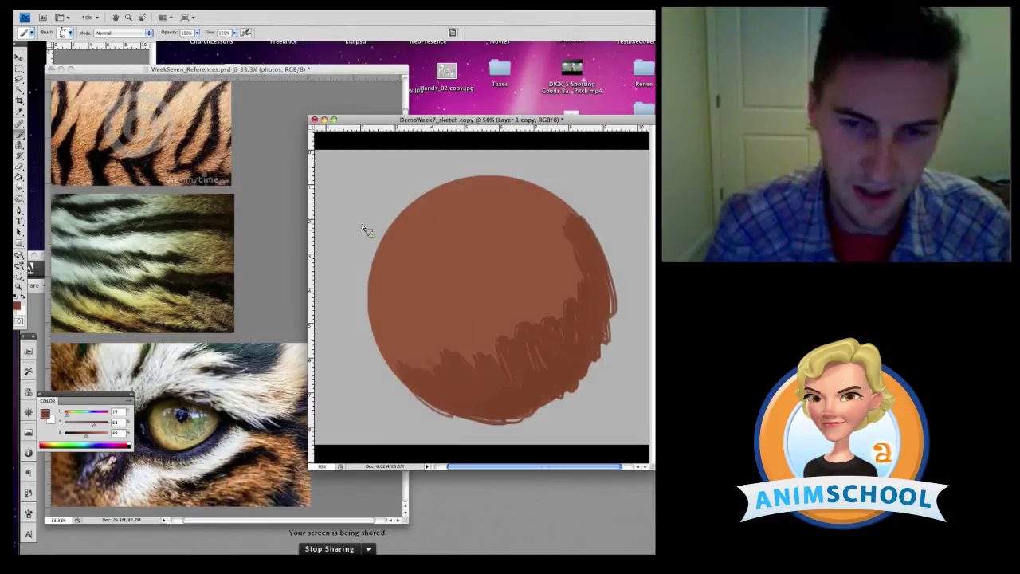
{"action": "left_click", "coordinate": [555, 225], "text": "alt"}
{"action": "mouse_move", "coordinate": [556, 226]}
{"action": "left_mouse_down"}
{"action": "mouse_move", "coordinate": [587, 264]}
{"action": "mouse_move", "coordinate": [575, 229]}
{"action": "mouse_move", "coordinate": [565, 240]}
{"action": "mouse_move", "coordinate": [602, 257]}
{"action": "left_mouse_up"}
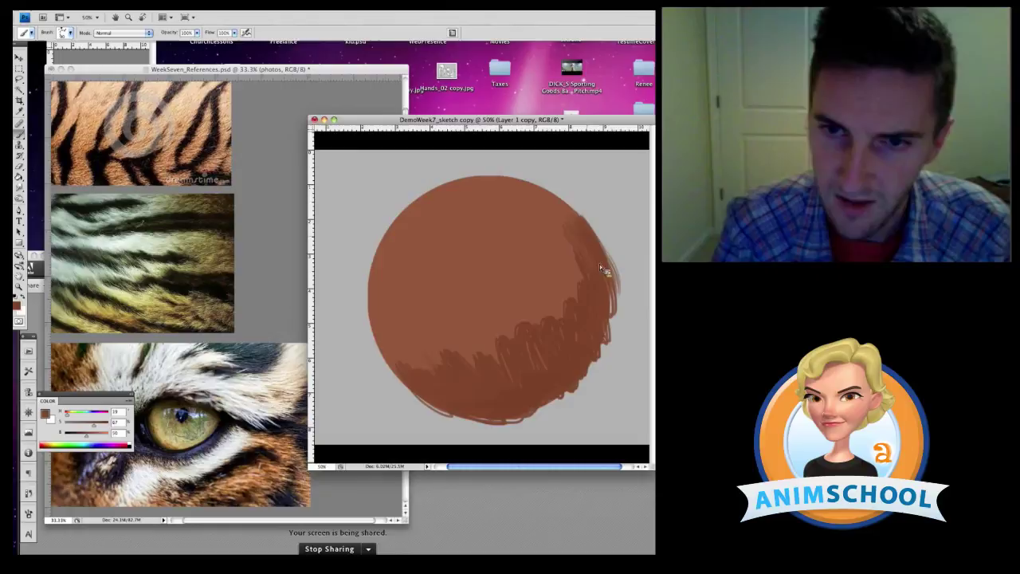
{"action": "left_click_drag", "start_coordinate": [599, 310], "coordinate": [591, 367]}
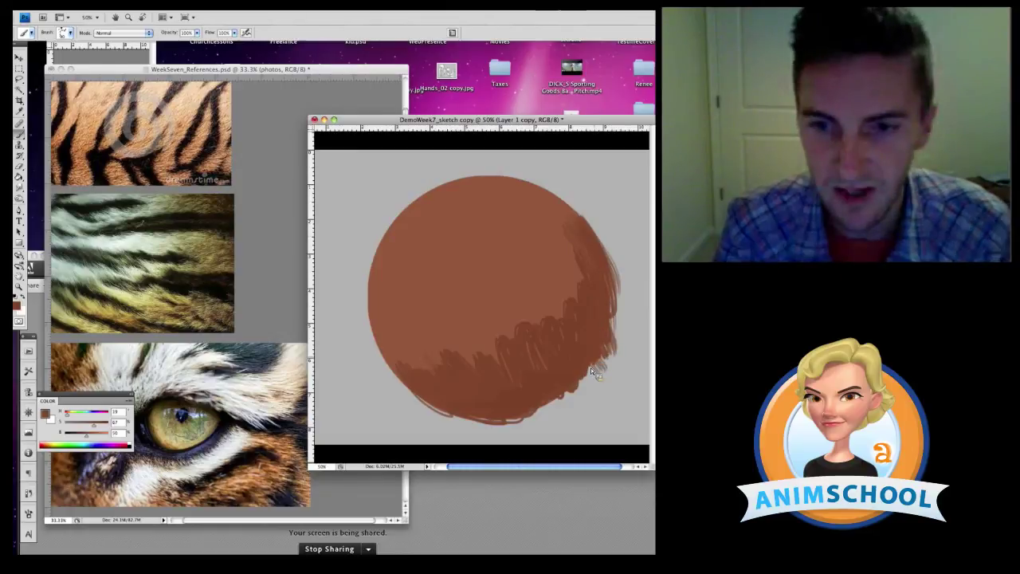
{"action": "mouse_move", "coordinate": [418, 382]}
{"action": "left_mouse_down"}
{"action": "mouse_move", "coordinate": [411, 395]}
{"action": "mouse_move", "coordinate": [442, 418]}
{"action": "mouse_move", "coordinate": [519, 389]}
{"action": "mouse_move", "coordinate": [553, 401]}
{"action": "mouse_move", "coordinate": [562, 388]}
{"action": "left_mouse_up"}
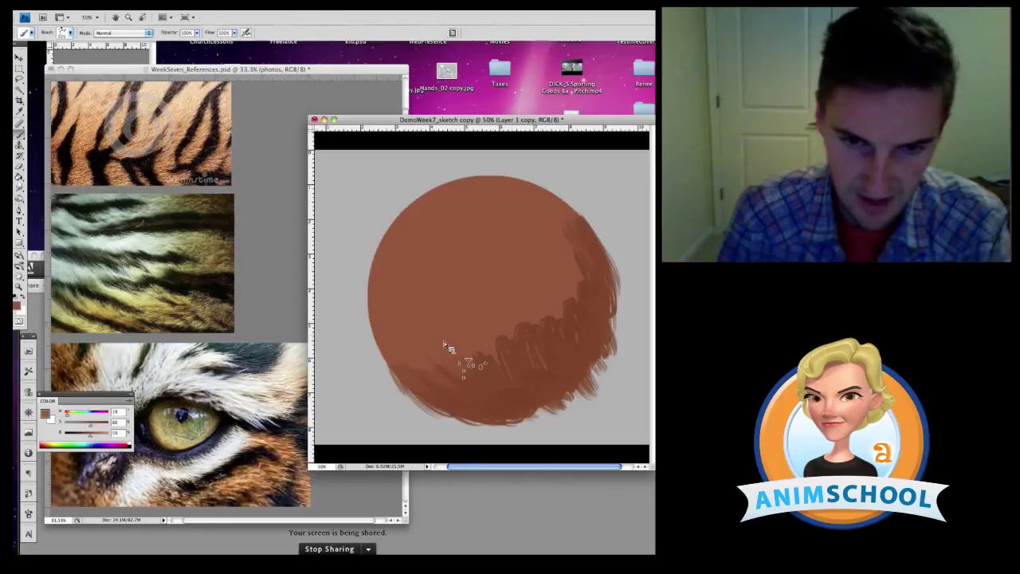
{"action": "mouse_move", "coordinate": [444, 341]}
{"action": "left_mouse_down"}
{"action": "mouse_move", "coordinate": [512, 387]}
{"action": "mouse_move", "coordinate": [528, 378]}
{"action": "mouse_move", "coordinate": [517, 322]}
{"action": "mouse_move", "coordinate": [546, 292]}
{"action": "left_mouse_up"}
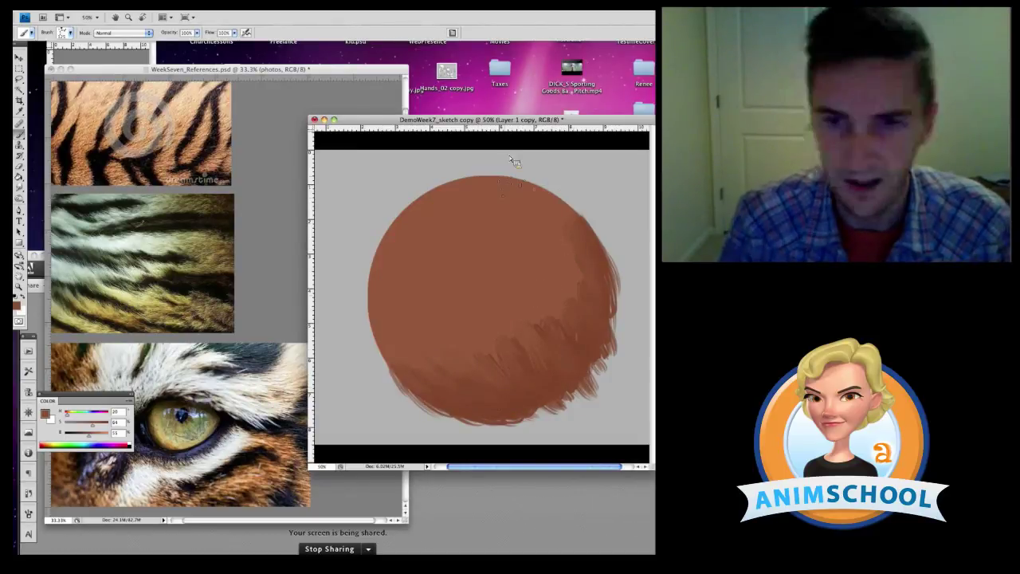
- Break up the brown sphere's outline with short outward fur strokes around its top, left, bottom and right edges
{"action": "left_click_drag", "start_coordinate": [518, 166], "coordinate": [563, 209]}
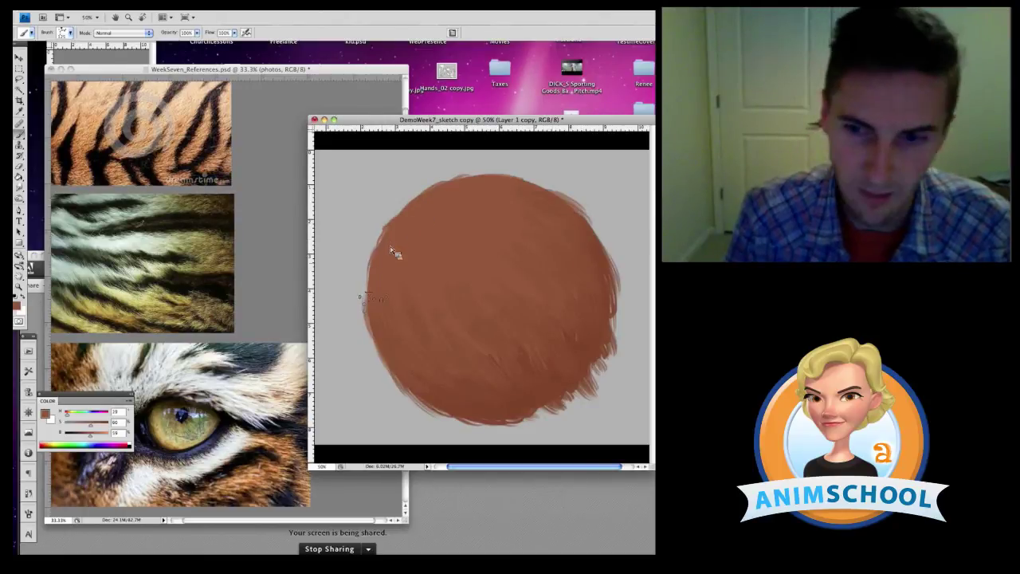
{"action": "mouse_move", "coordinate": [386, 269]}
{"action": "left_mouse_down"}
{"action": "mouse_move", "coordinate": [364, 326]}
{"action": "mouse_move", "coordinate": [385, 339]}
{"action": "left_mouse_up"}
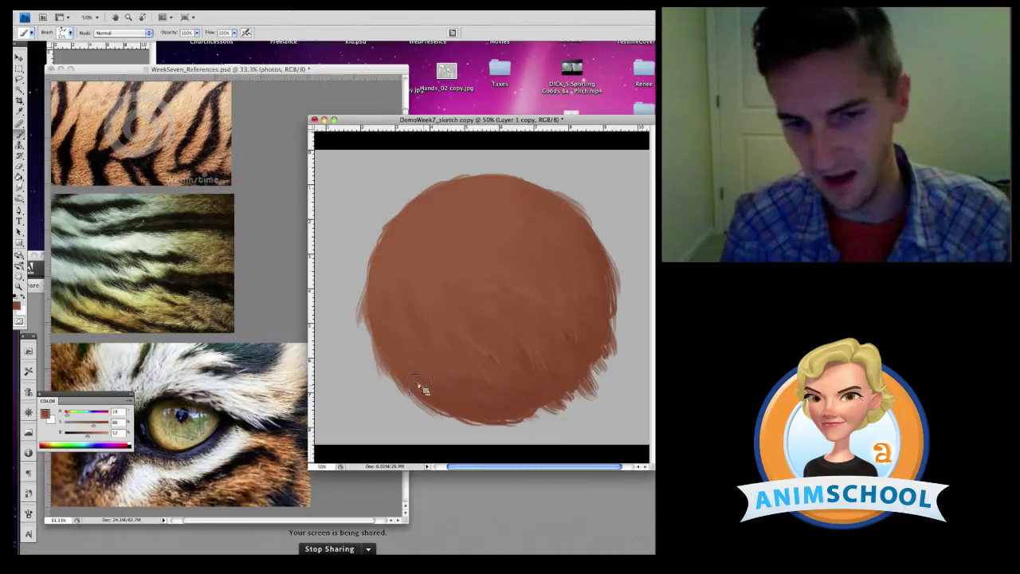
{"action": "left_click_drag", "start_coordinate": [460, 417], "coordinate": [485, 427]}
{"action": "left_click", "coordinate": [495, 386], "text": "alt"}
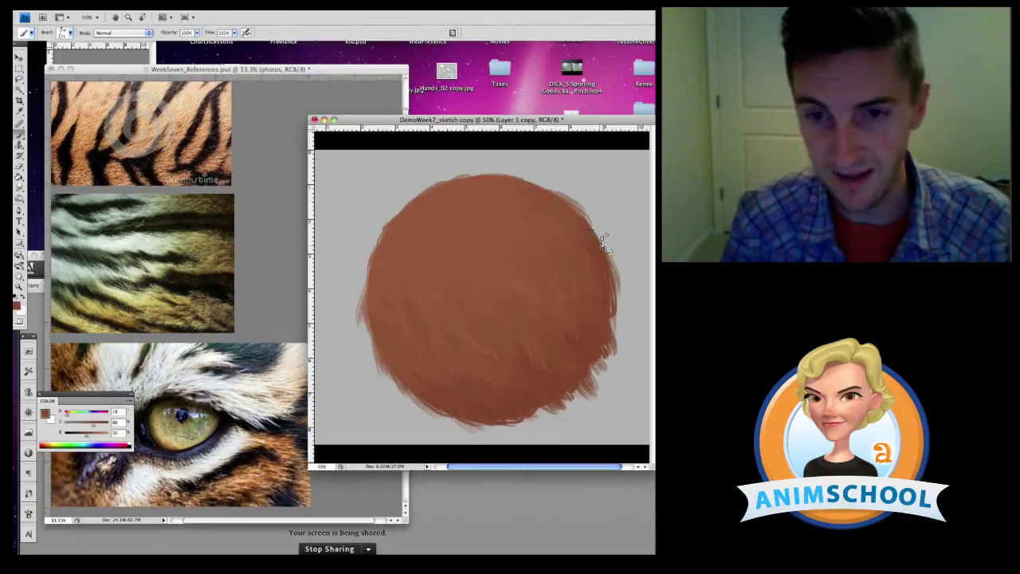
{"action": "left_click_drag", "start_coordinate": [591, 235], "coordinate": [614, 253]}
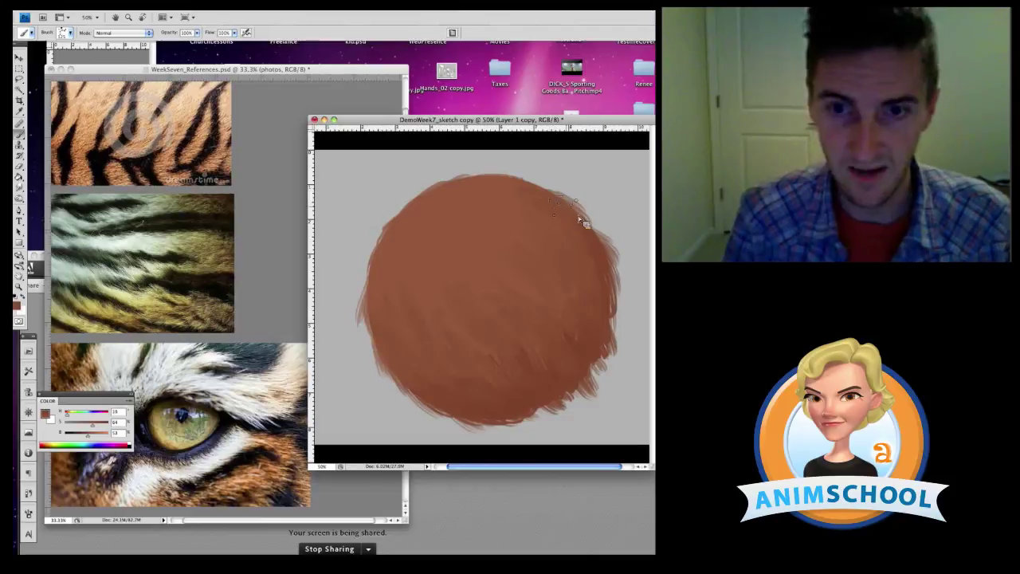
{"action": "left_click_drag", "start_coordinate": [568, 204], "coordinate": [529, 180]}
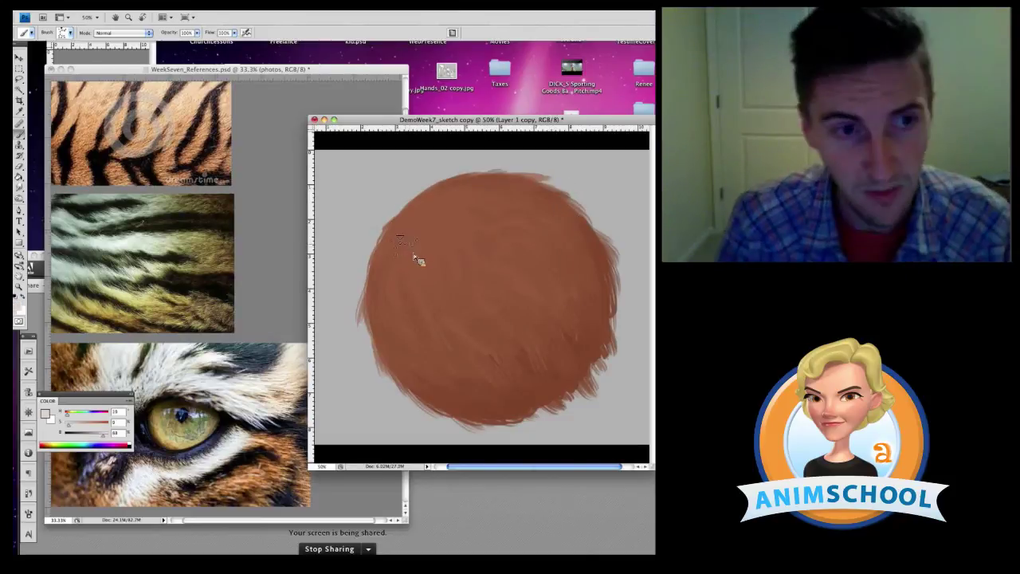
- Paint curved bands of pale fur on the brown sphere at the upper left, upper right and bottom
{"action": "mouse_move", "coordinate": [405, 246]}
{"action": "left_mouse_down"}
{"action": "mouse_move", "coordinate": [401, 275]}
{"action": "mouse_move", "coordinate": [428, 262]}
{"action": "mouse_move", "coordinate": [461, 267]}
{"action": "mouse_move", "coordinate": [453, 248]}
{"action": "mouse_move", "coordinate": [477, 233]}
{"action": "mouse_move", "coordinate": [440, 188]}
{"action": "mouse_move", "coordinate": [469, 231]}
{"action": "mouse_move", "coordinate": [461, 275]}
{"action": "mouse_move", "coordinate": [409, 280]}
{"action": "mouse_move", "coordinate": [384, 250]}
{"action": "mouse_move", "coordinate": [408, 245]}
{"action": "mouse_move", "coordinate": [440, 260]}
{"action": "mouse_move", "coordinate": [456, 205]}
{"action": "left_mouse_up"}
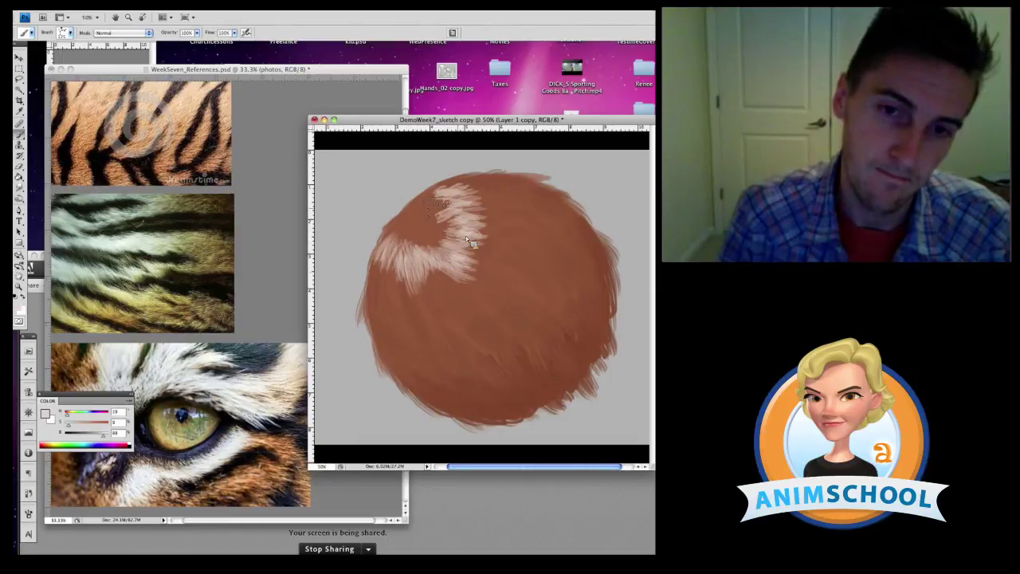
{"action": "left_click_drag", "start_coordinate": [548, 231], "coordinate": [561, 238]}
{"action": "left_click", "coordinate": [560, 236], "text": "alt"}
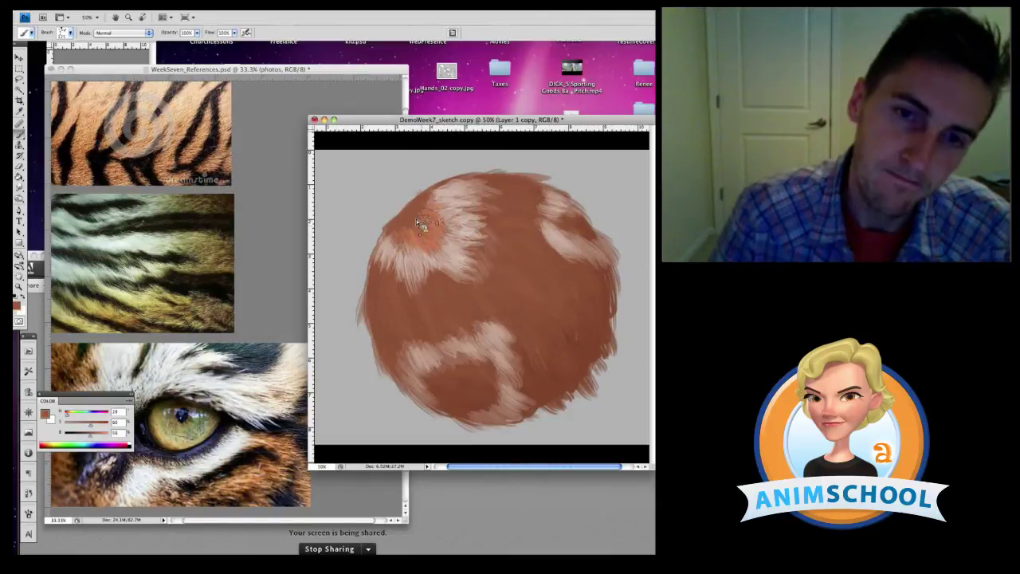
- Paint brighter orange fur inside the upper-left pale band and across the top, and add dark brown tufts at the lower right edge
{"action": "mouse_move", "coordinate": [416, 218]}
{"action": "left_mouse_down"}
{"action": "mouse_move", "coordinate": [428, 247]}
{"action": "mouse_move", "coordinate": [429, 217]}
{"action": "left_mouse_up"}
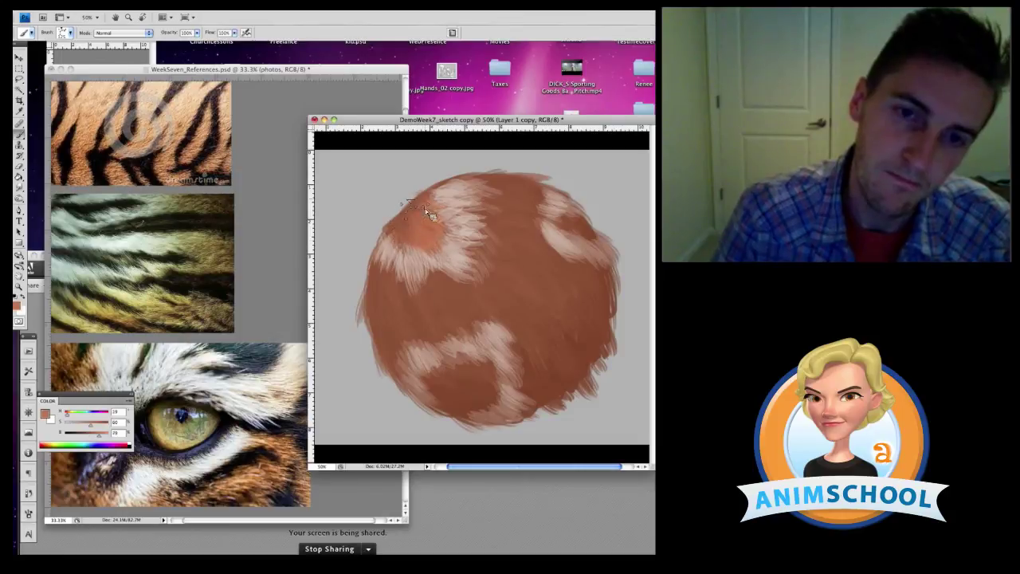
{"action": "mouse_move", "coordinate": [495, 189]}
{"action": "left_mouse_down"}
{"action": "mouse_move", "coordinate": [518, 193]}
{"action": "mouse_move", "coordinate": [513, 220]}
{"action": "mouse_move", "coordinate": [533, 204]}
{"action": "left_mouse_up"}
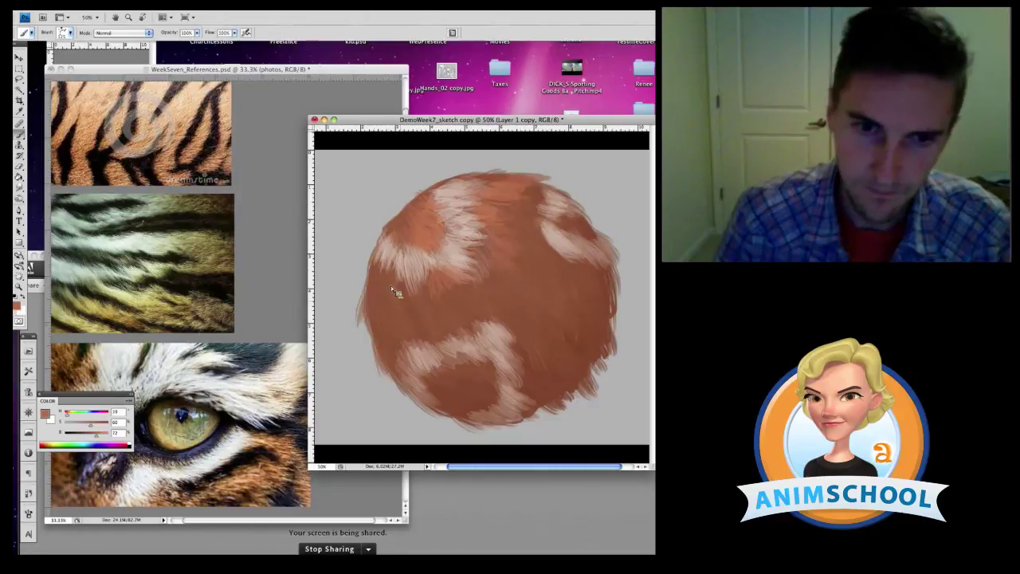
{"action": "left_click", "coordinate": [585, 370], "text": "alt"}
{"action": "left_click", "coordinate": [578, 383]}
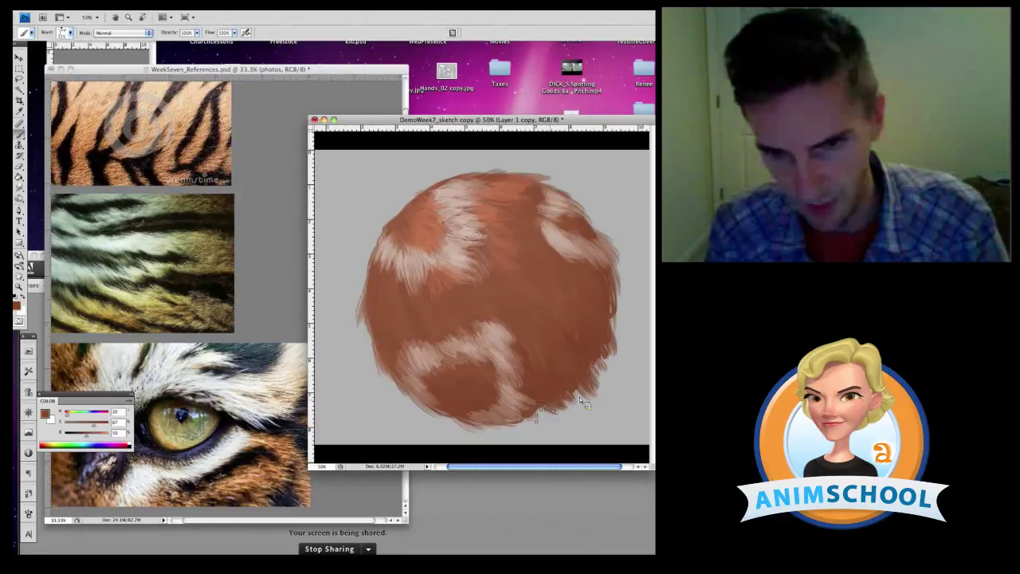
- Paint darker brown fur strokes over the lower-right shadow of the sphere and blend them toward the middle with sampled browns
{"action": "key", "text": "super+minus"}
{"action": "left_click_drag", "start_coordinate": [554, 363], "coordinate": [562, 351]}
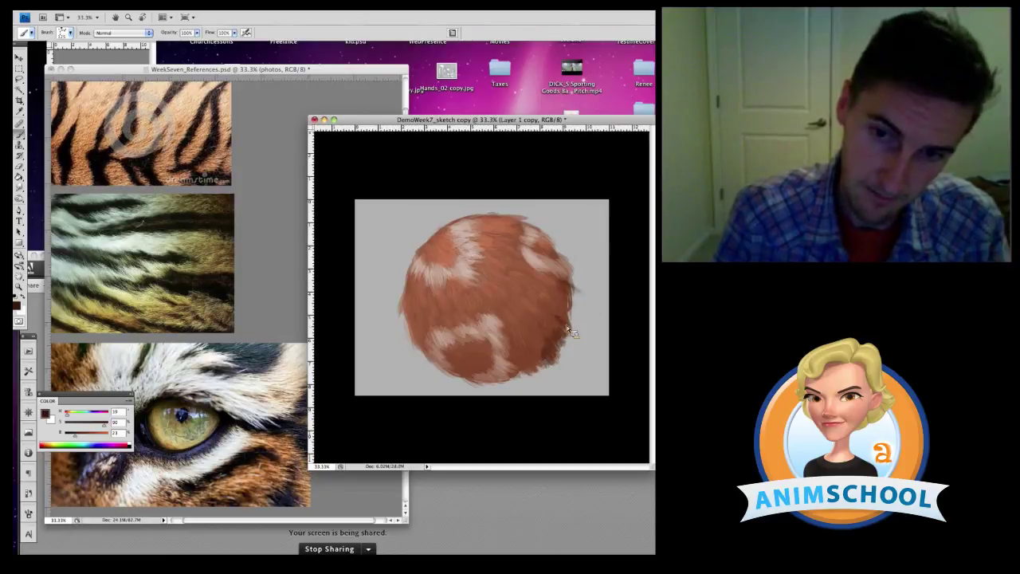
{"action": "left_click", "coordinate": [567, 326], "text": "alt"}
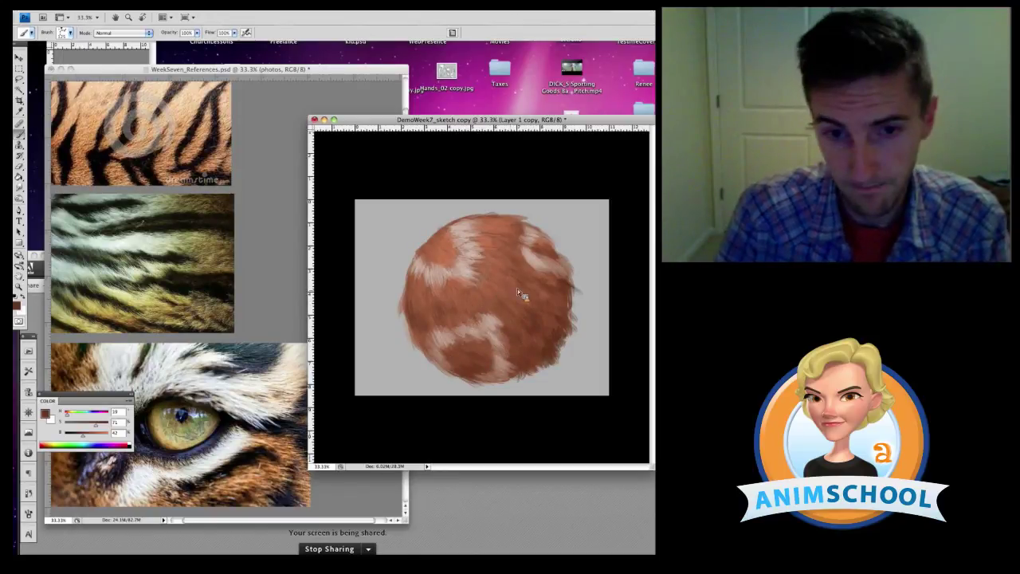
- Add fine stray hairs along the sphere's bottom and lower-right outline with a smaller brush and sampled brown
{"action": "left_click", "coordinate": [451, 349], "text": "alt"}
{"action": "key", "text": "["}
{"action": "left_click_drag", "start_coordinate": [501, 381], "coordinate": [536, 390]}
{"action": "left_click", "coordinate": [515, 380], "text": "alt"}
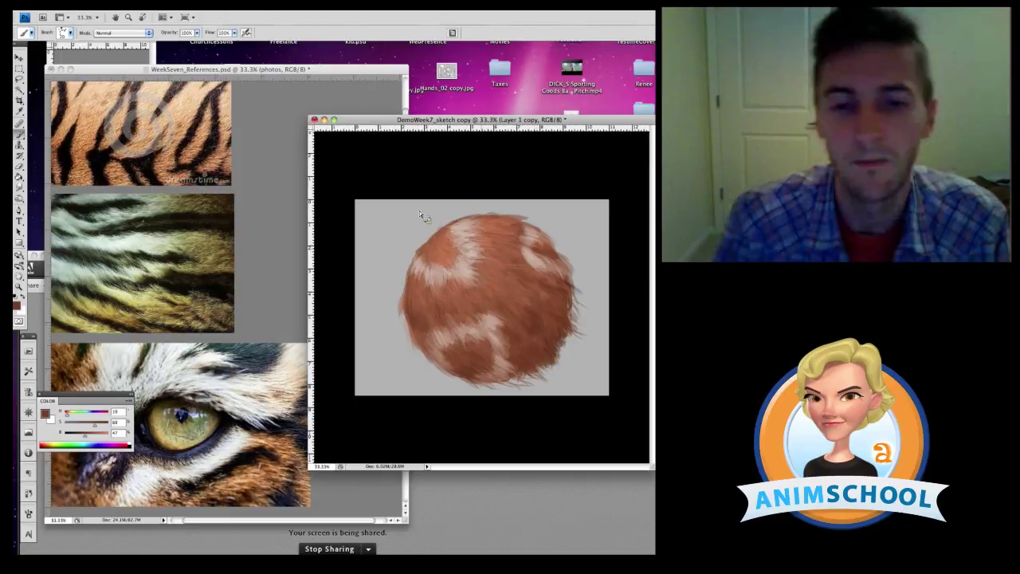
- Lighten a sampled orange-brown to pale peach and paint highlight hairs on the orange fur at the sphere's upper left and top
{"action": "left_click", "coordinate": [465, 261], "text": "alt"}
{"action": "left_click", "coordinate": [495, 272], "text": "alt"}
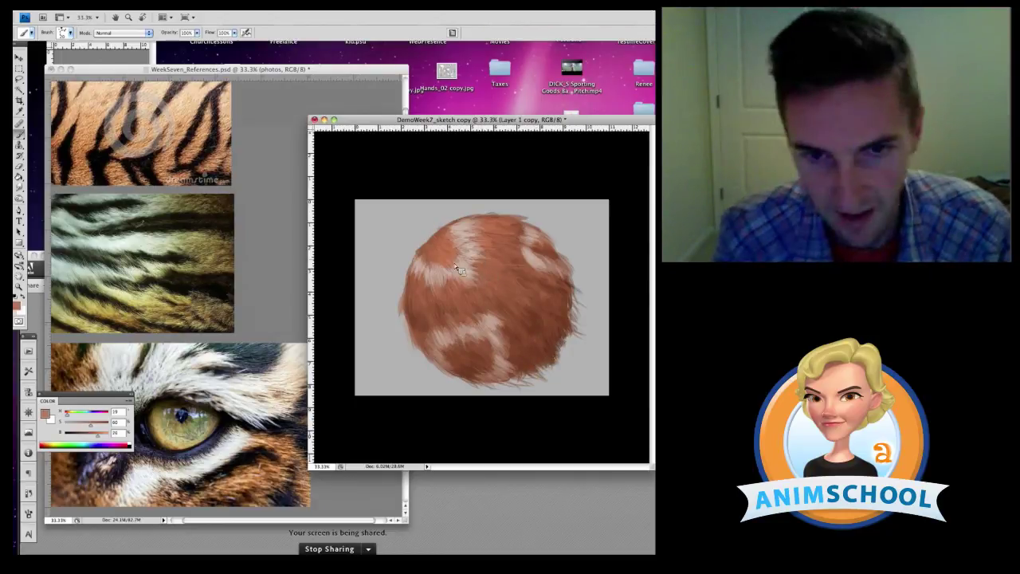
{"action": "left_click_drag", "start_coordinate": [91, 424], "coordinate": [108, 434]}
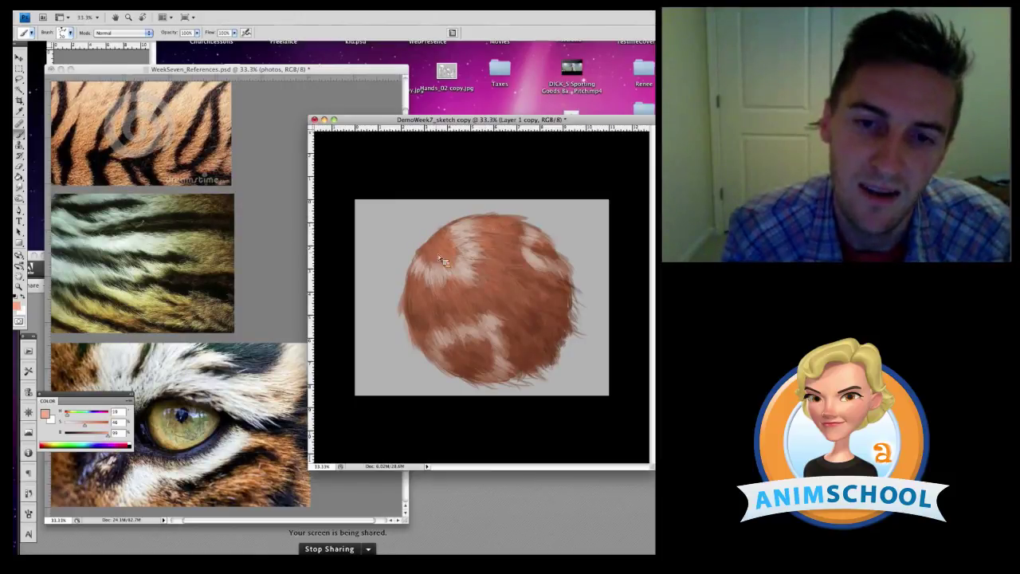
{"action": "left_click", "coordinate": [494, 257], "text": "alt"}
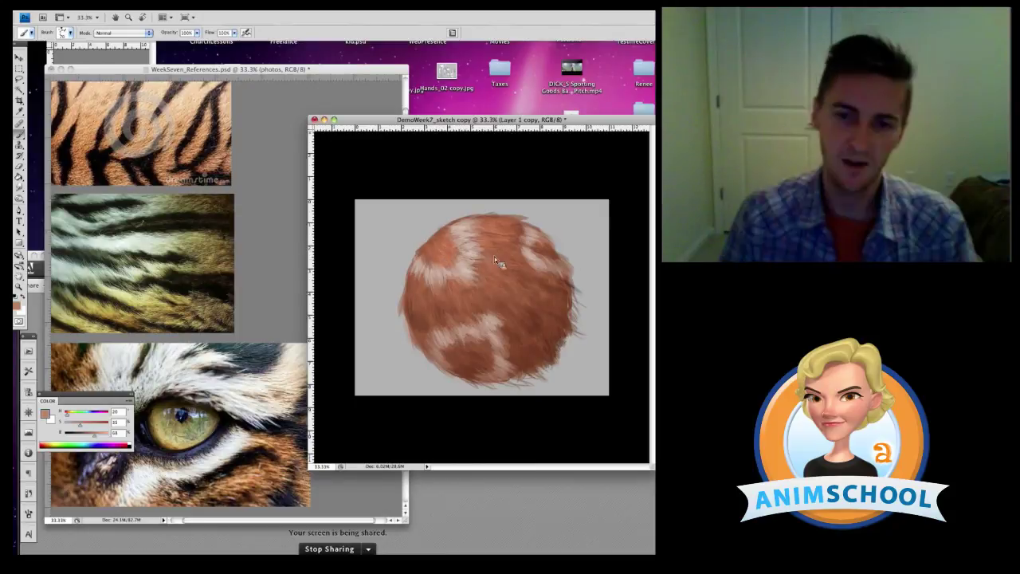